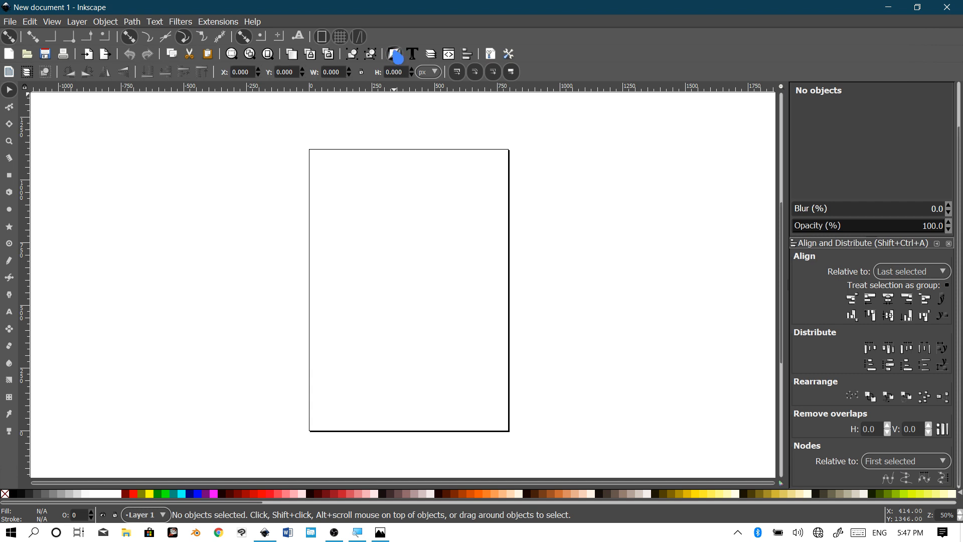
# Step: Keep Fill and Stroke open and turn off Show page border in Document Properties
pyautogui.click(396, 55)
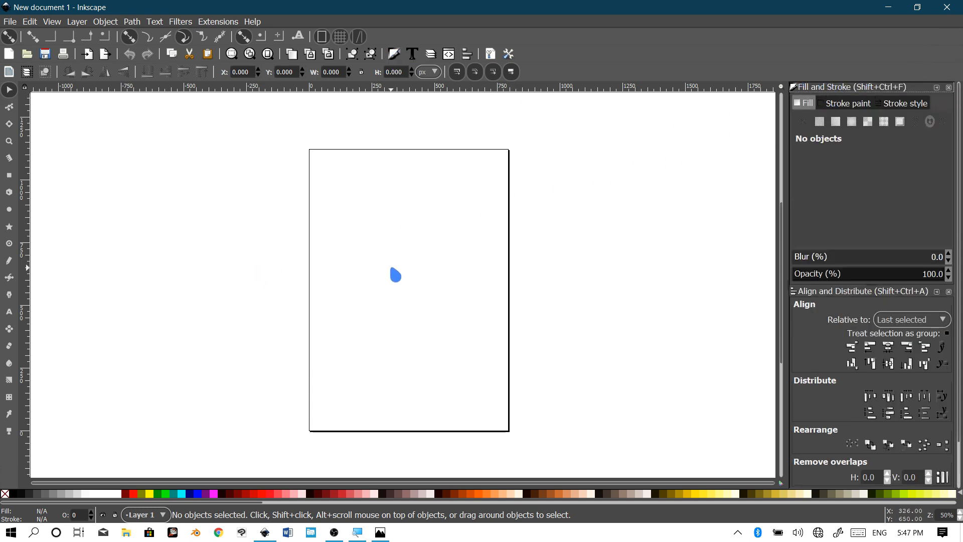
pyautogui.hscroll(1, 392, 274)
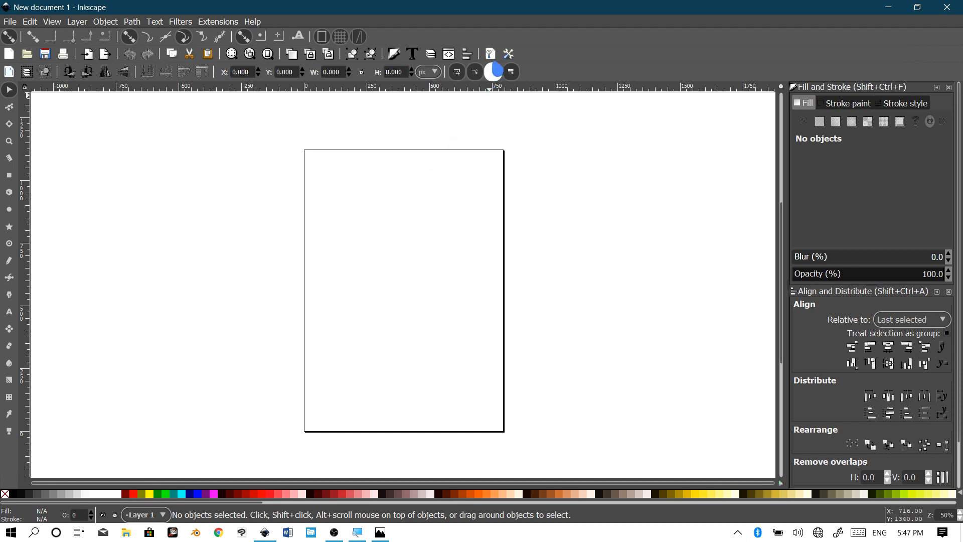
pyautogui.click(491, 54)
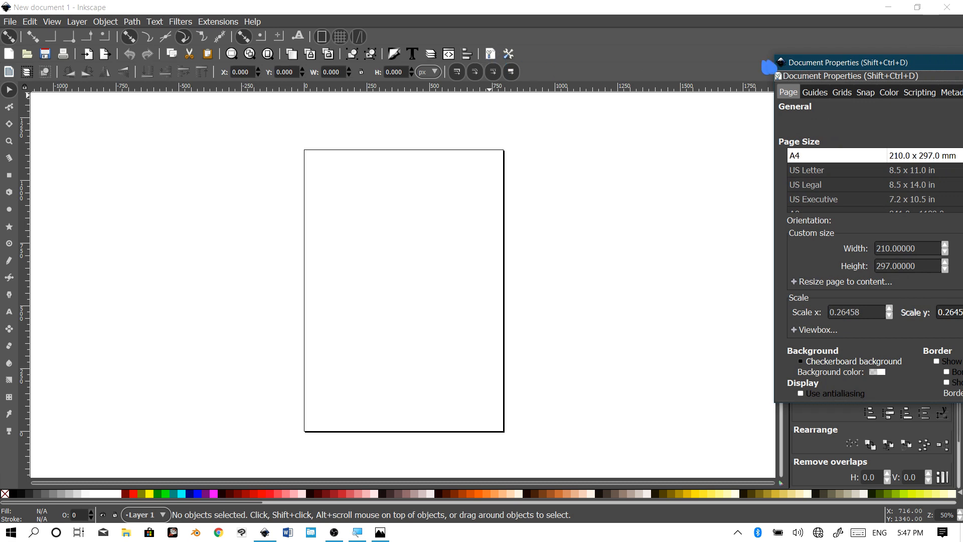
pyautogui.moveTo(826, 64); pyautogui.dragTo(547, 53)
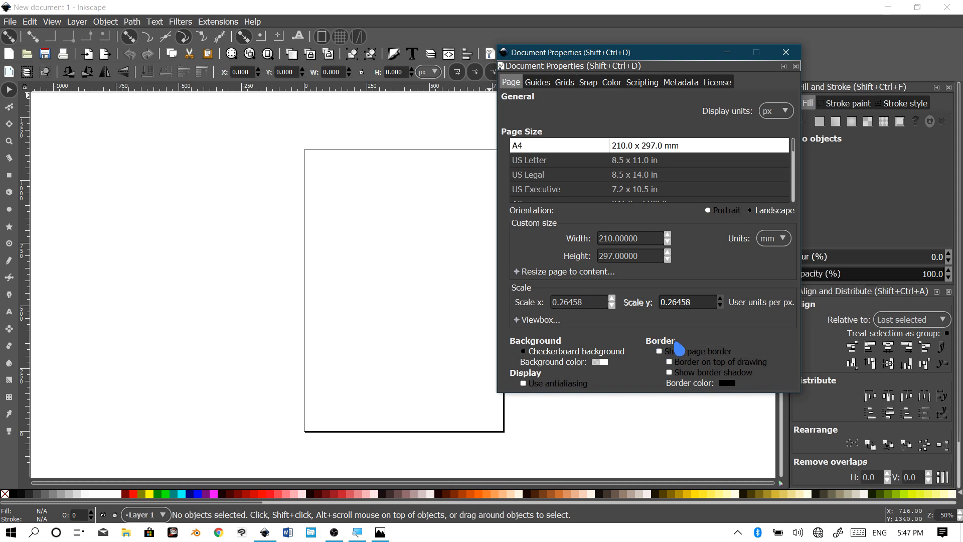
pyautogui.click(660, 352)
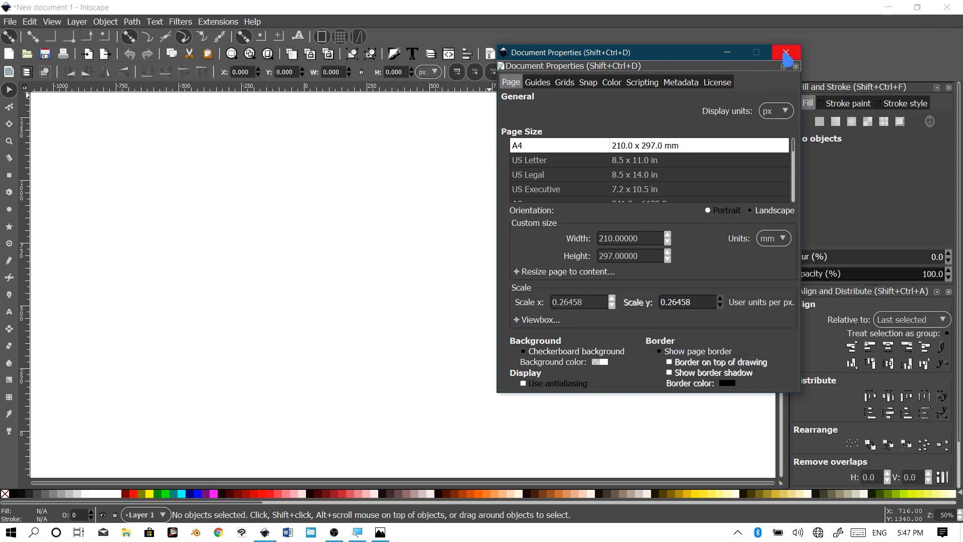
pyautogui.click(786, 53)
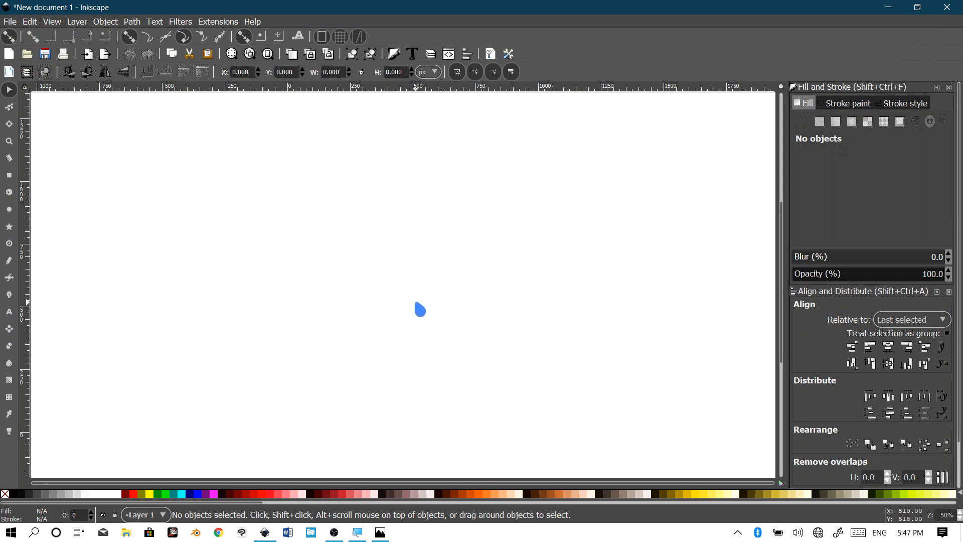
# Step: Zoom the canvas to actual 1:1 size and pick the Rectangle tool
pyautogui.press('1')
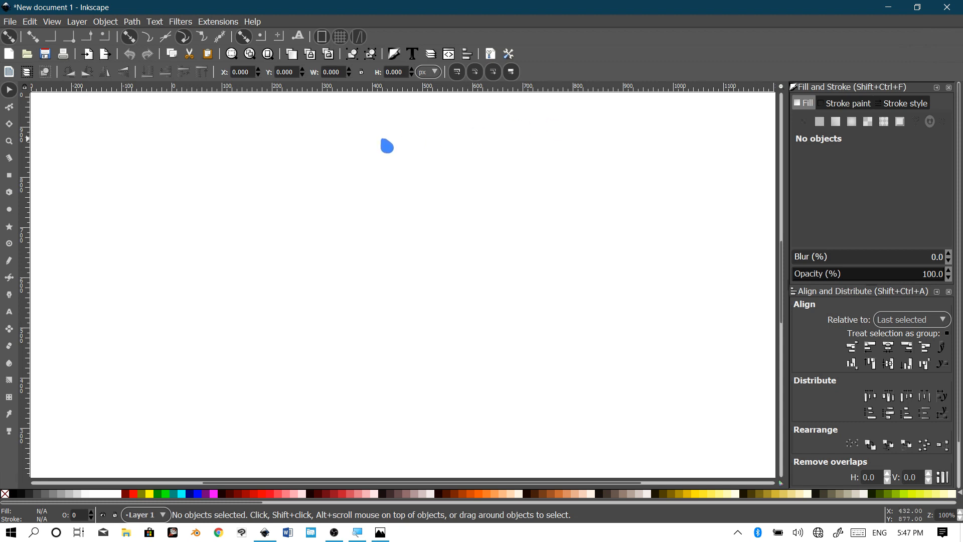
pyautogui.click(52, 22)
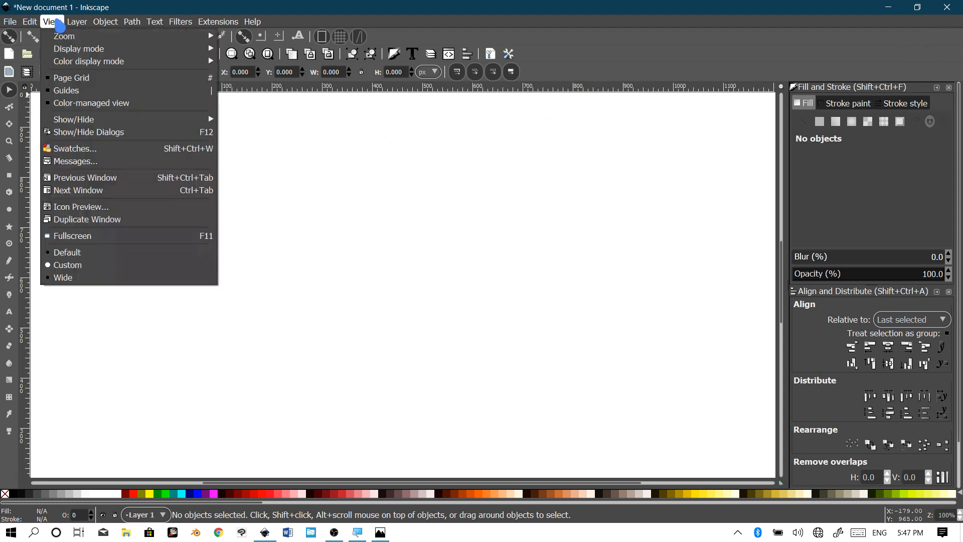
pyautogui.moveTo(71, 37)
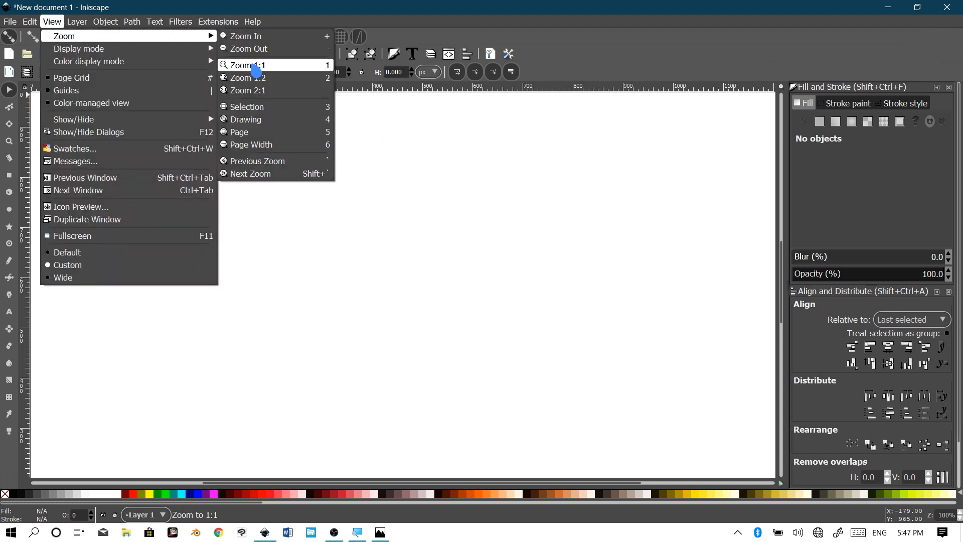
pyautogui.click(246, 65)
pyautogui.moveTo(404, 282); pyautogui.dragTo(391, 280)
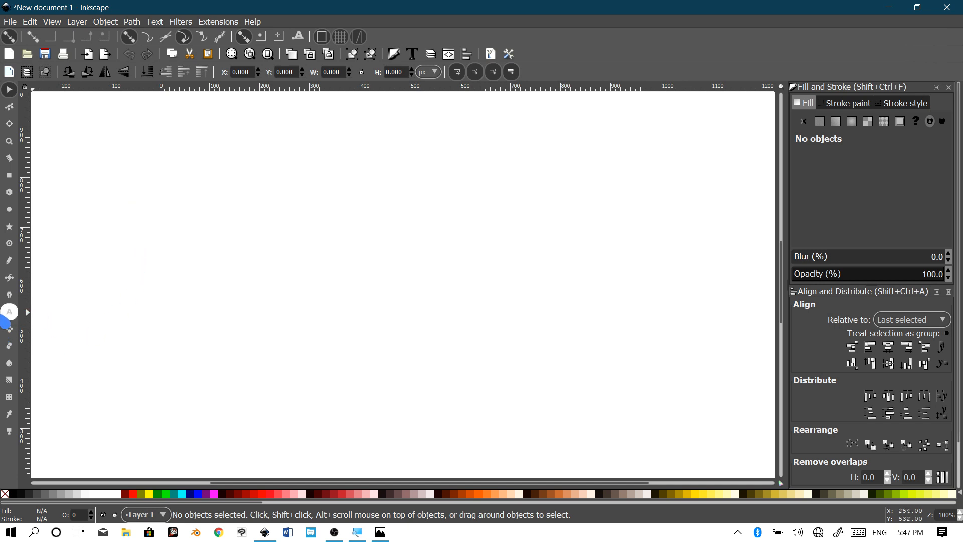
pyautogui.click(8, 175)
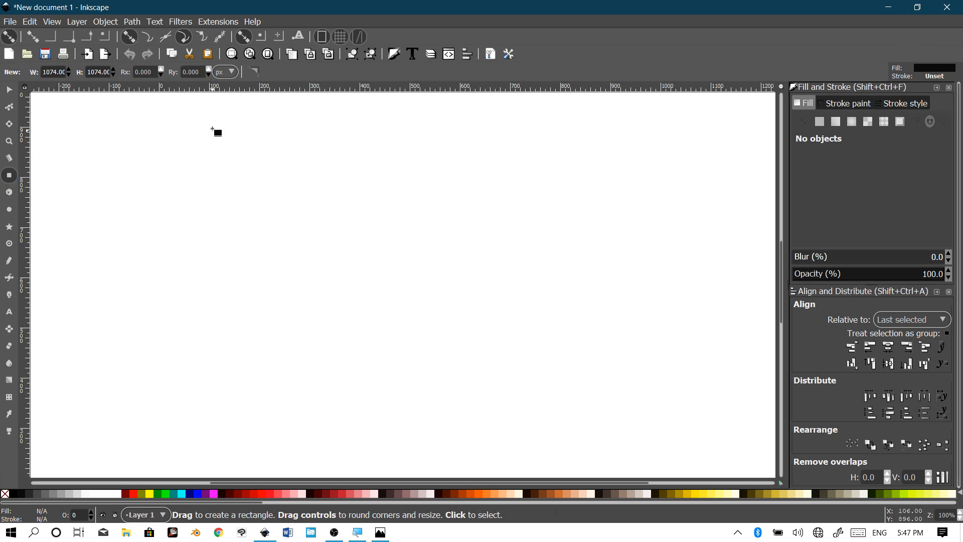
# Step: Draw a black square, scale it to 555 px and move it toward the left
pyautogui.moveTo(187, 107); pyautogui.dragTo(536, 460)
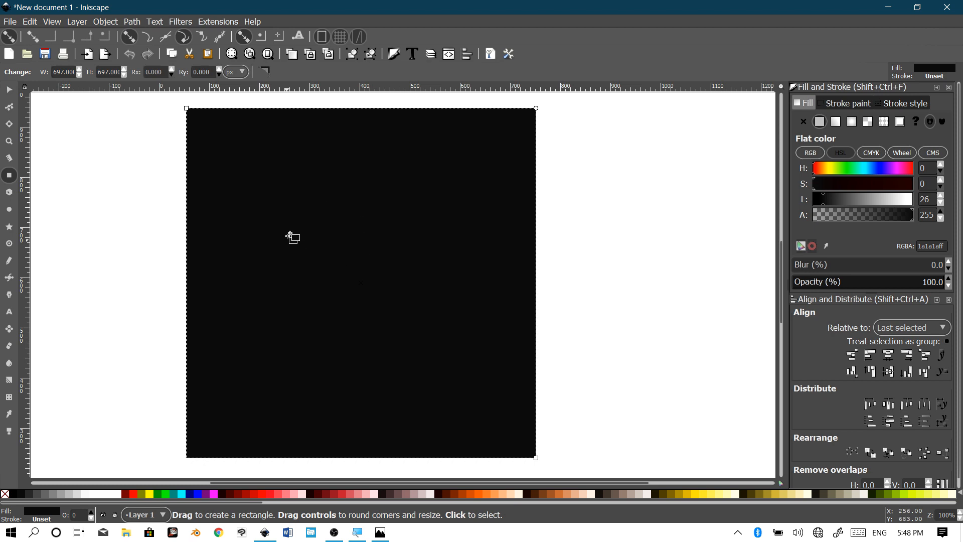
pyautogui.click(9, 89)
pyautogui.moveTo(382, 241); pyautogui.dragTo(417, 239)
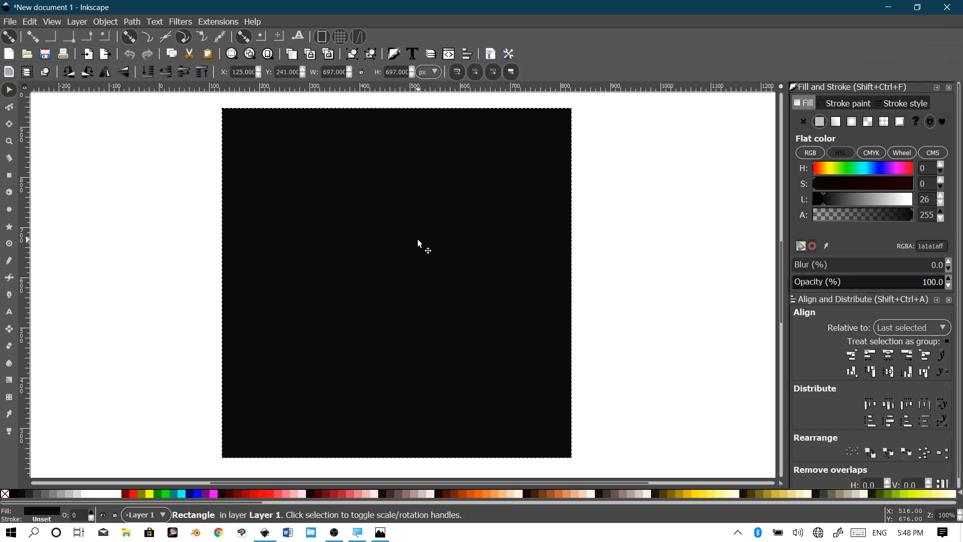
pyautogui.moveTo(579, 111); pyautogui.dragTo(544, 137)
pyautogui.moveTo(490, 245); pyautogui.dragTo(322, 246)
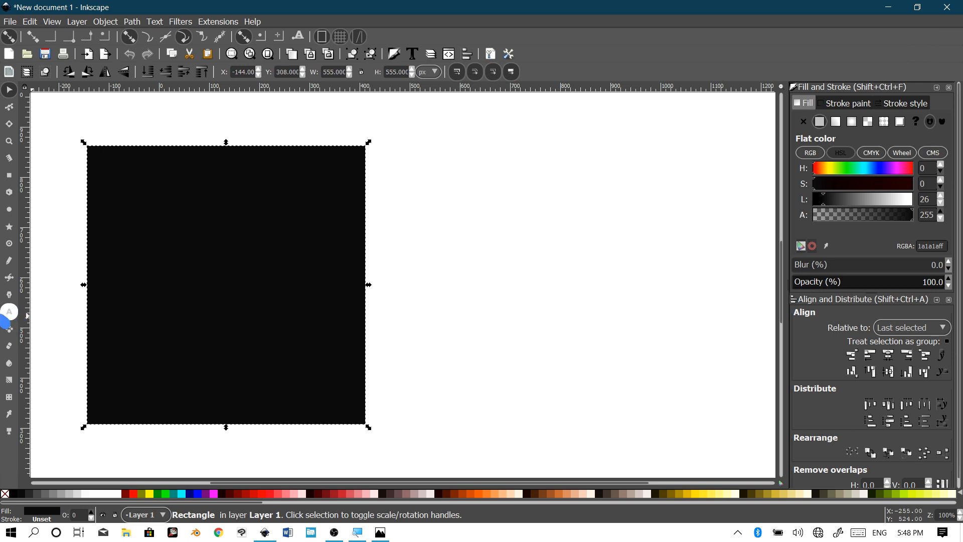
pyautogui.click(9, 312)
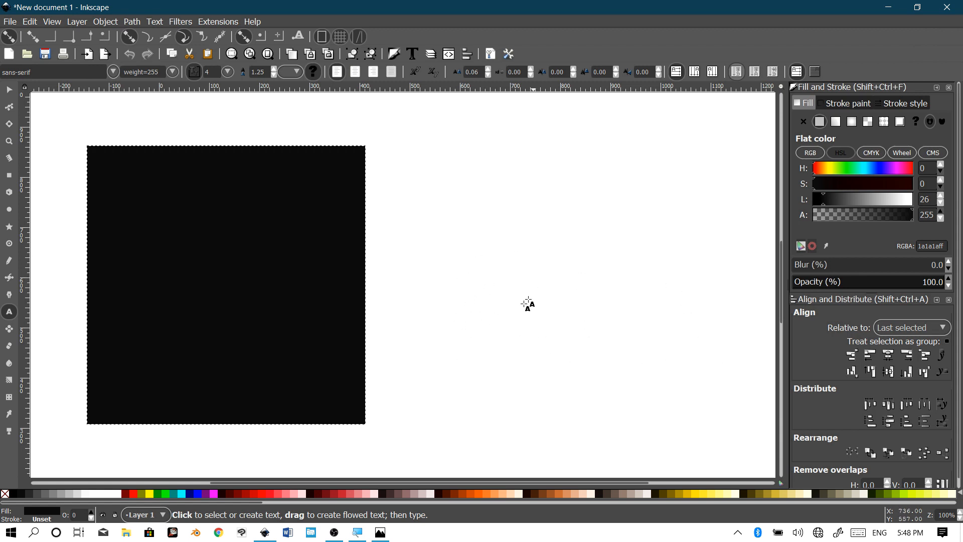
# Step: Type the word REFLECTION to the right of the dark square
pyautogui.click(504, 321)
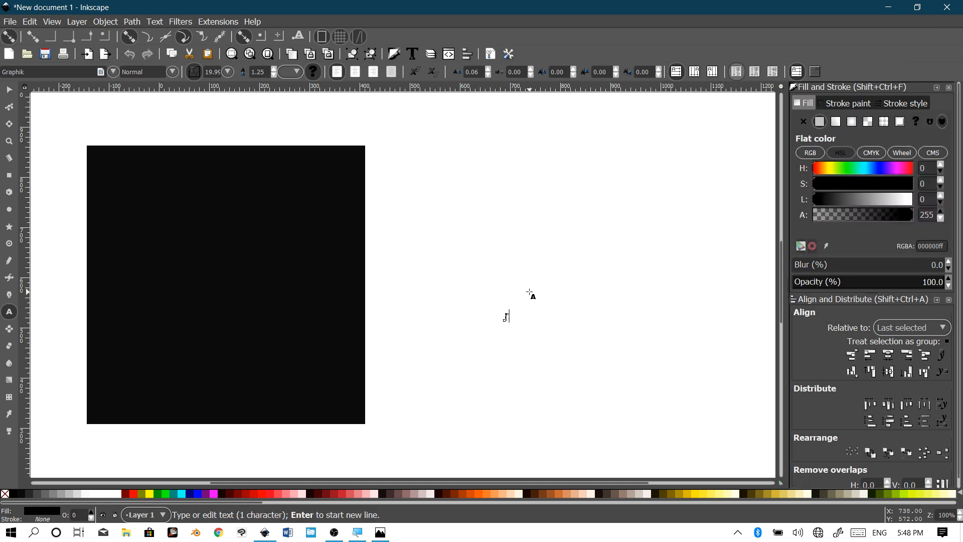
pyautogui.press('BackSpace')
pyautogui.write('REF')
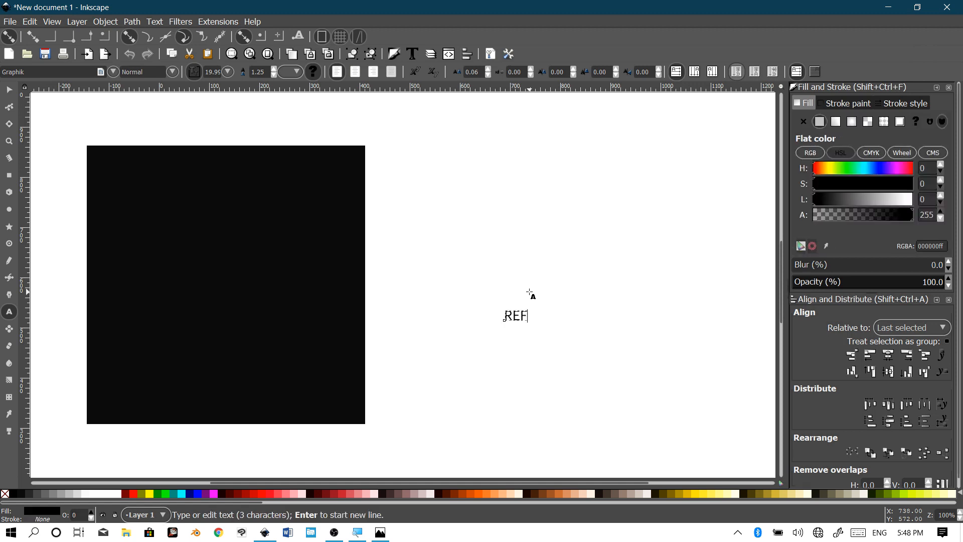
pyautogui.write('LECTION')
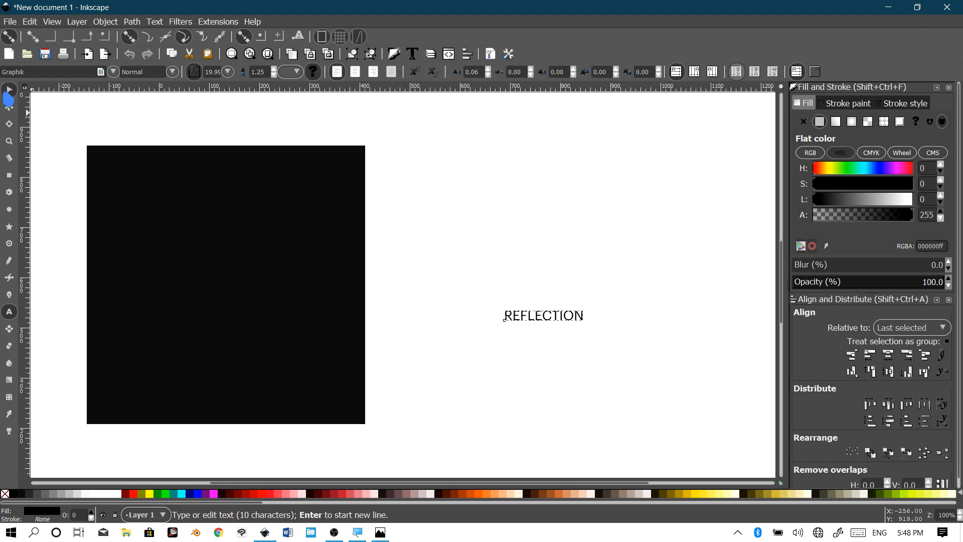
# Step: Set the REFLECTION text's font to Graphik Bold
pyautogui.click(9, 89)
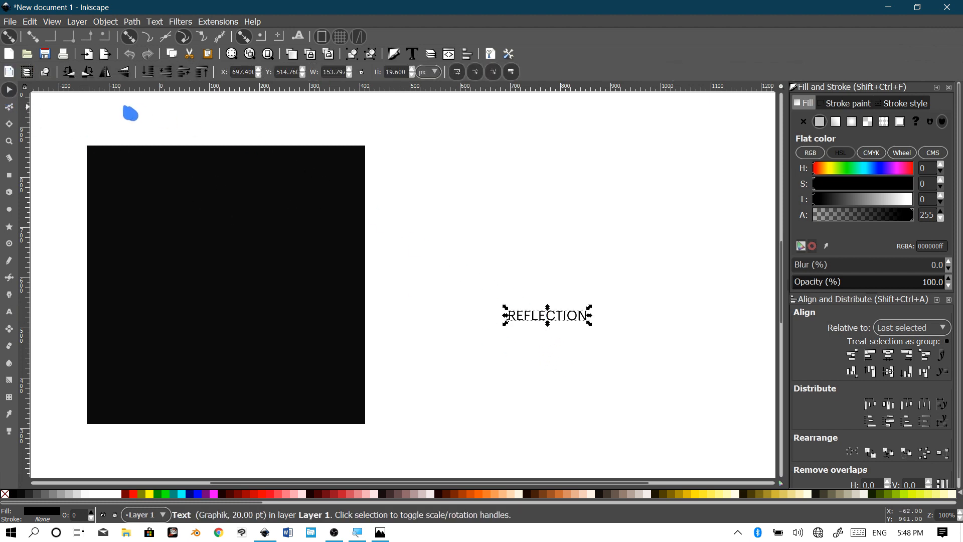
pyautogui.click(12, 315)
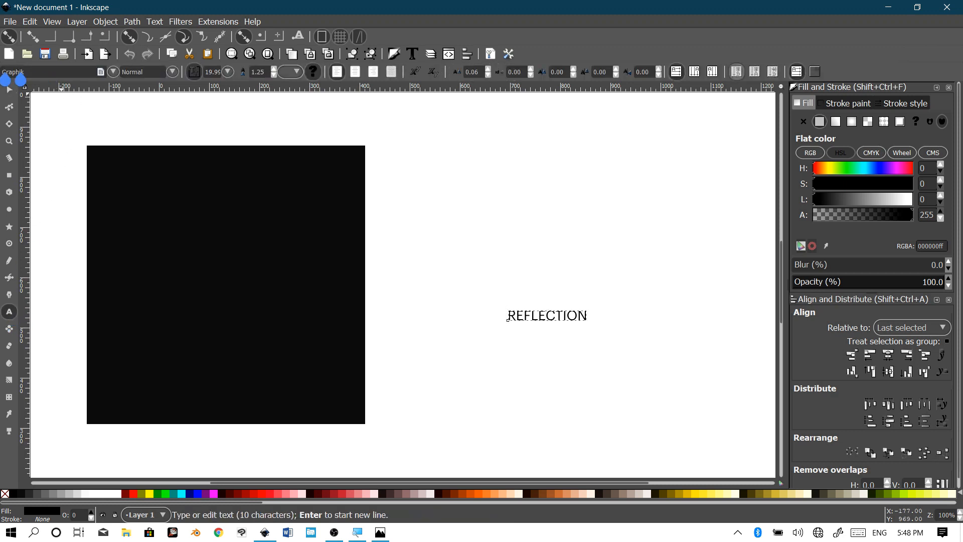
pyautogui.doubleClick(3, 75)
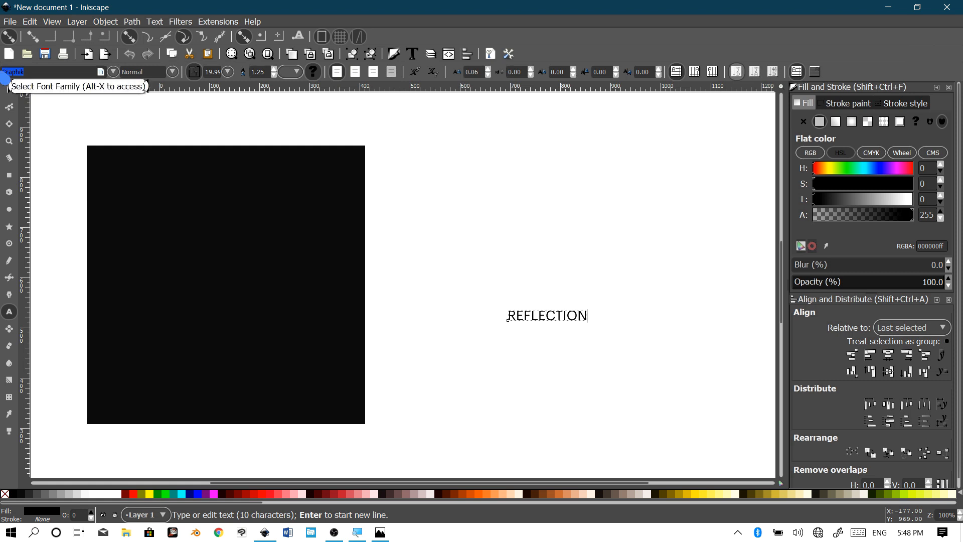
pyautogui.write('GRAPHI')
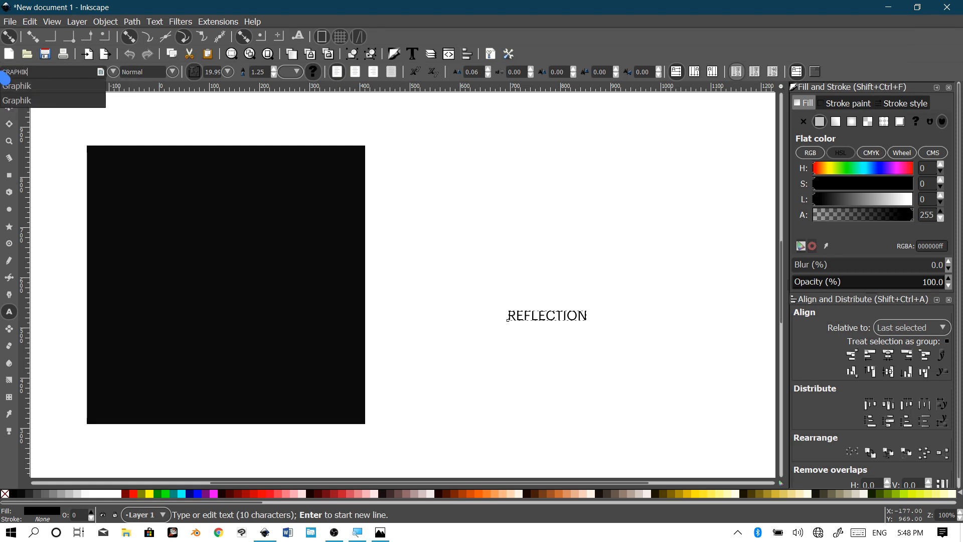
pyautogui.write('K')
pyautogui.click(78, 85)
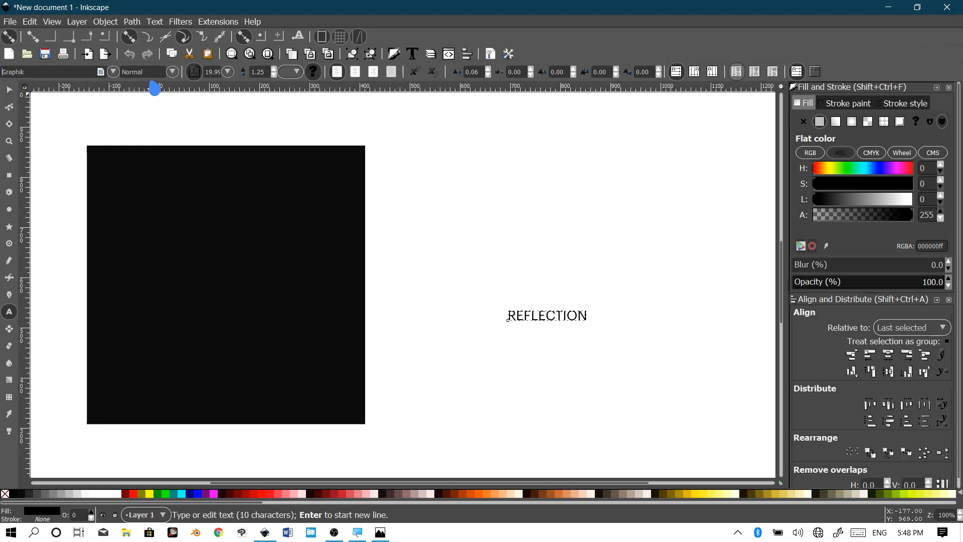
pyautogui.click(173, 73)
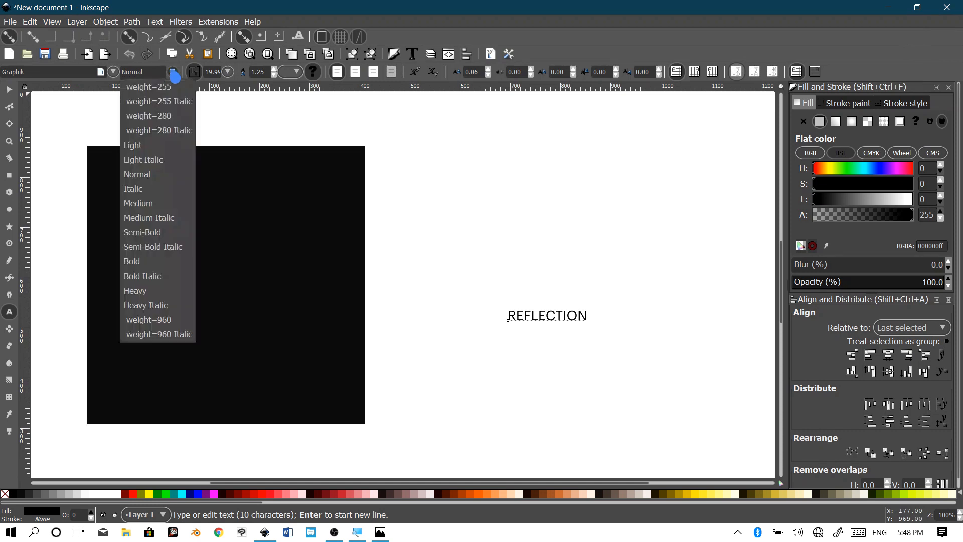
pyautogui.click(132, 263)
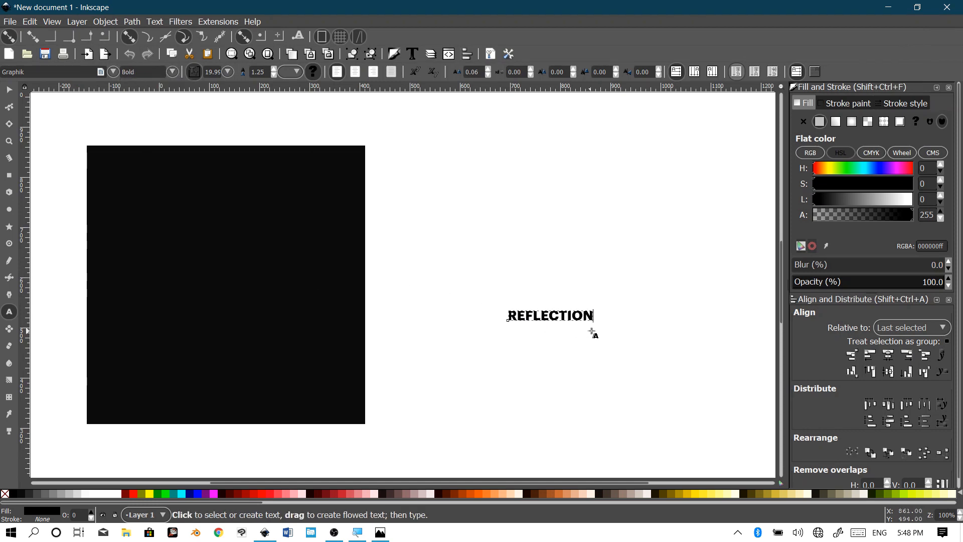
pyautogui.scroll(2, 588, 329)
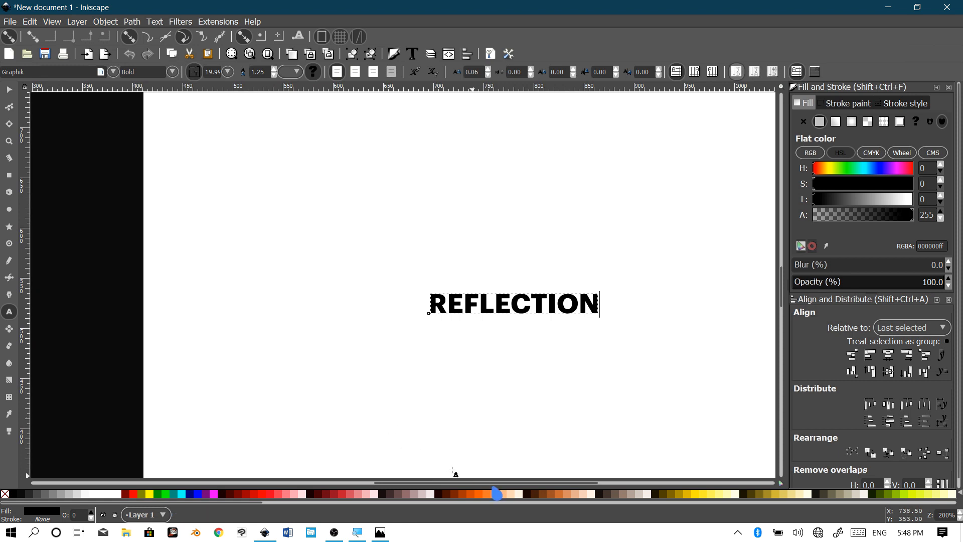
pyautogui.click(8, 90)
# Step: Colour REFLECTION red and move it onto the black square
pyautogui.press('-')
pyautogui.press('-')
pyautogui.press('-')
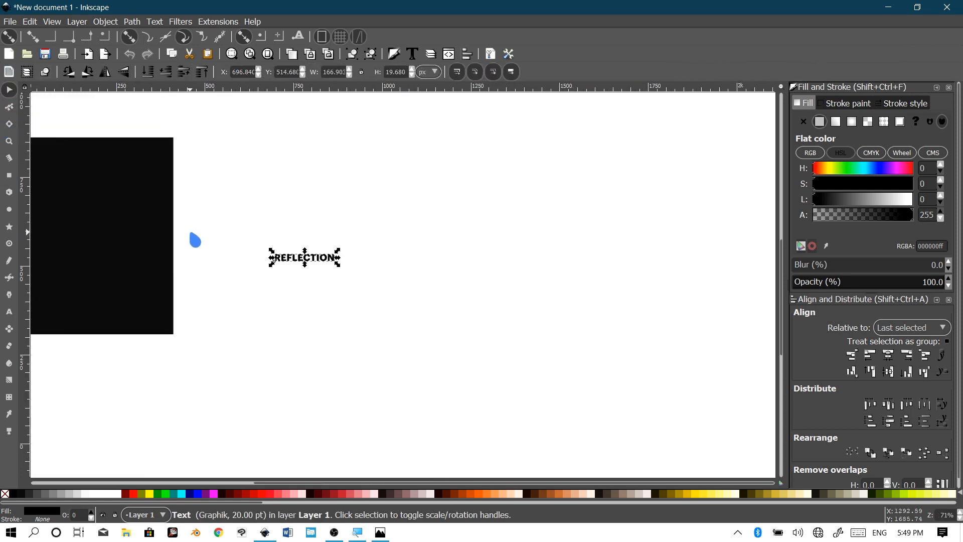
pyautogui.scroll(1, 247, 290)
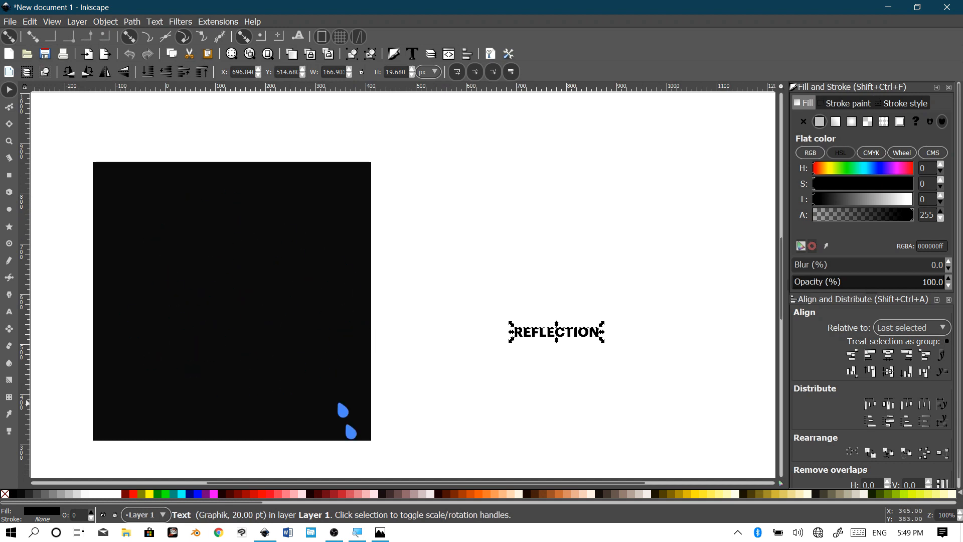
pyautogui.click(274, 495)
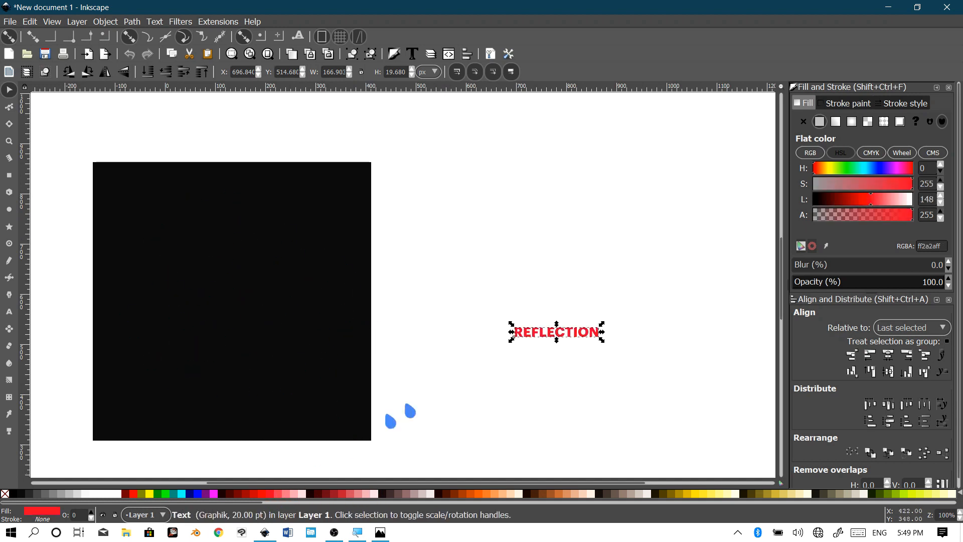
pyautogui.moveTo(561, 336); pyautogui.dragTo(235, 307)
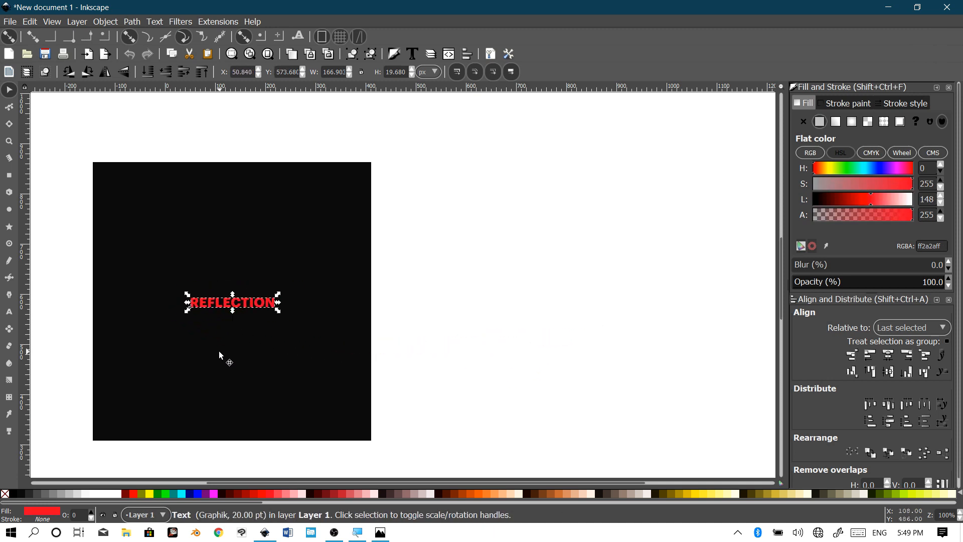
pyautogui.hscroll(-7, 357, 323)
pyautogui.scroll(2, 412, 281)
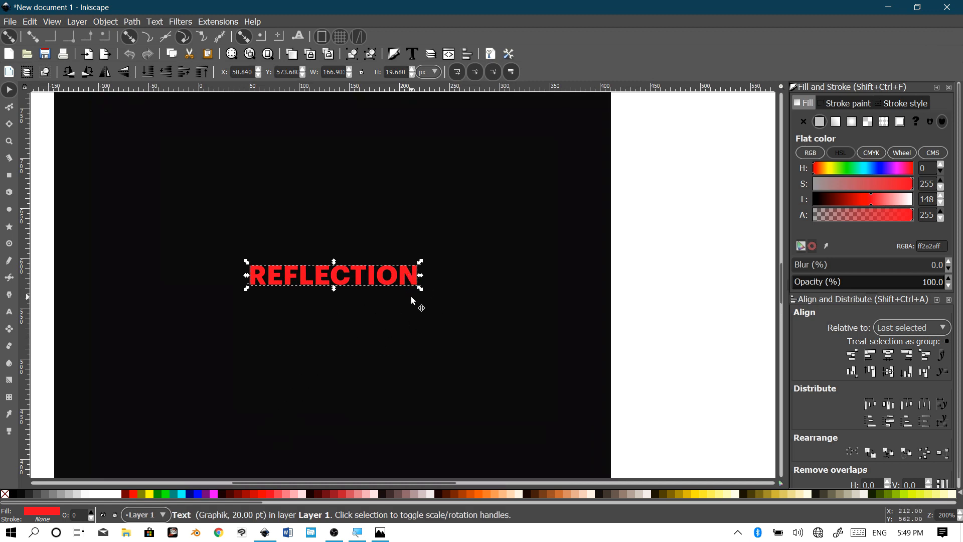
# Step: Enlarge the text to about 45.52 pt across the square and fill it white
pyautogui.click(421, 261)
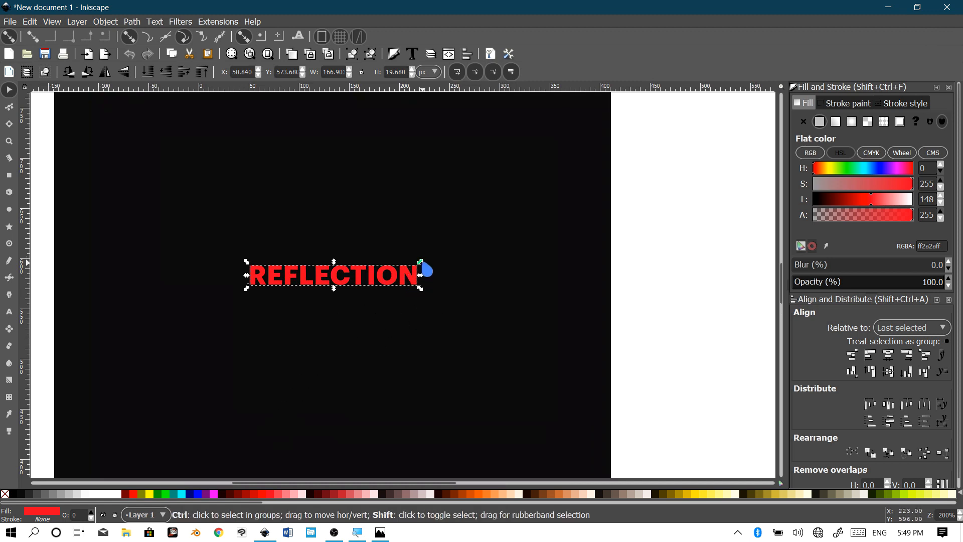
pyautogui.moveTo(420, 261); pyautogui.dragTo(534, 220)
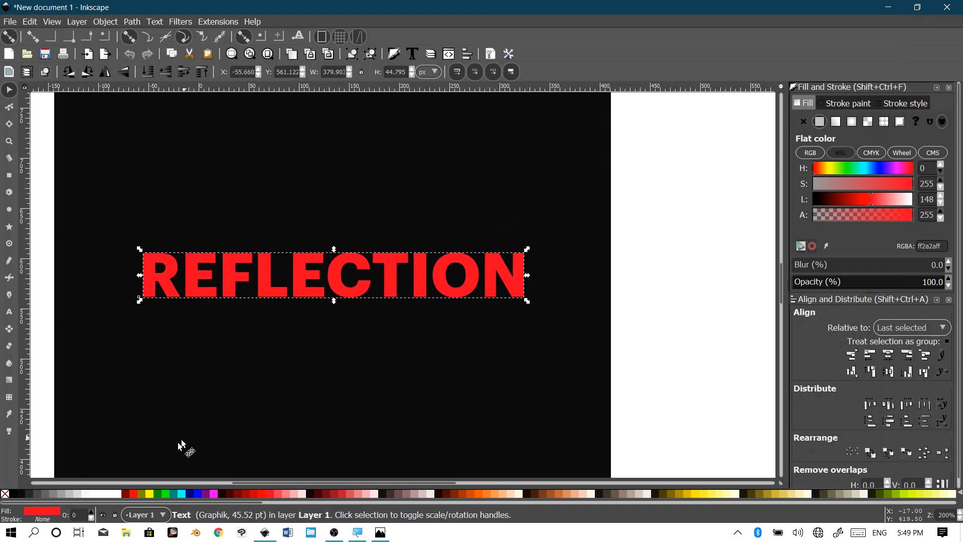
pyautogui.click(119, 497)
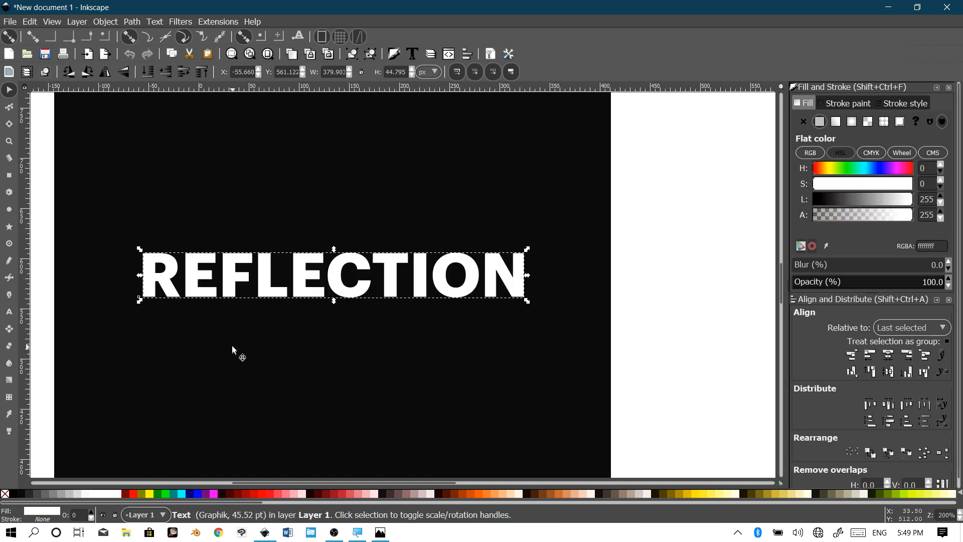
pyautogui.moveTo(232, 350); pyautogui.dragTo(348, 349)
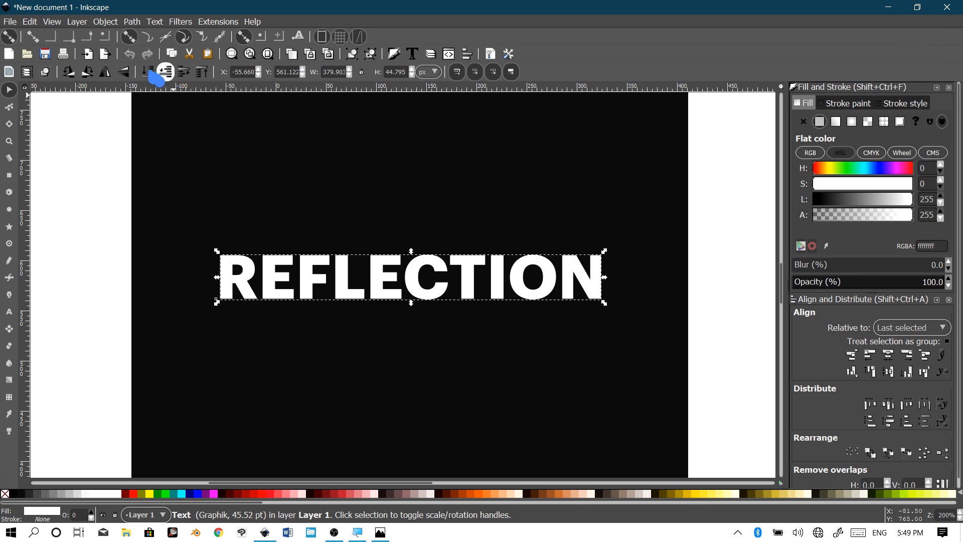
pyautogui.click(133, 23)
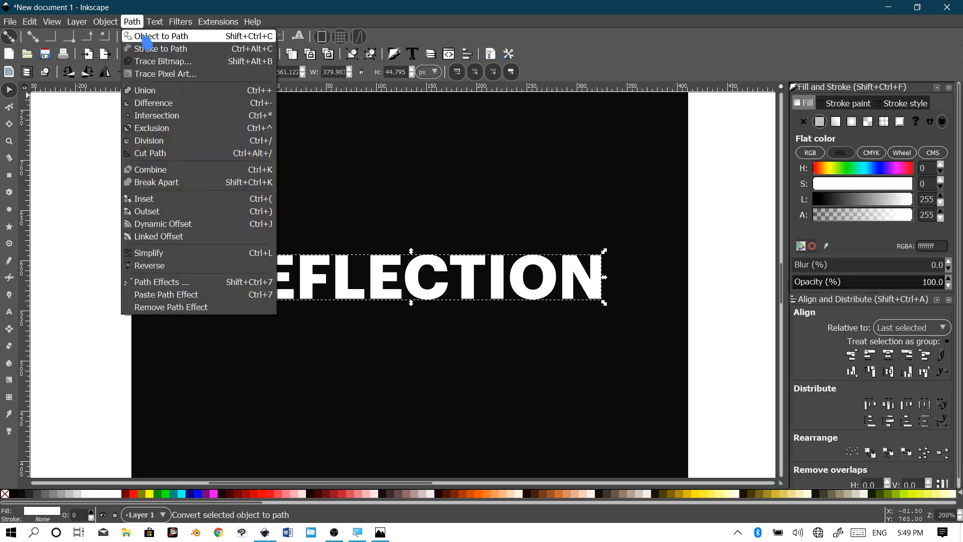
# Step: Convert REFLECTION to outlines, try Union, and ungroup it into ten letter paths
pyautogui.click(145, 36)
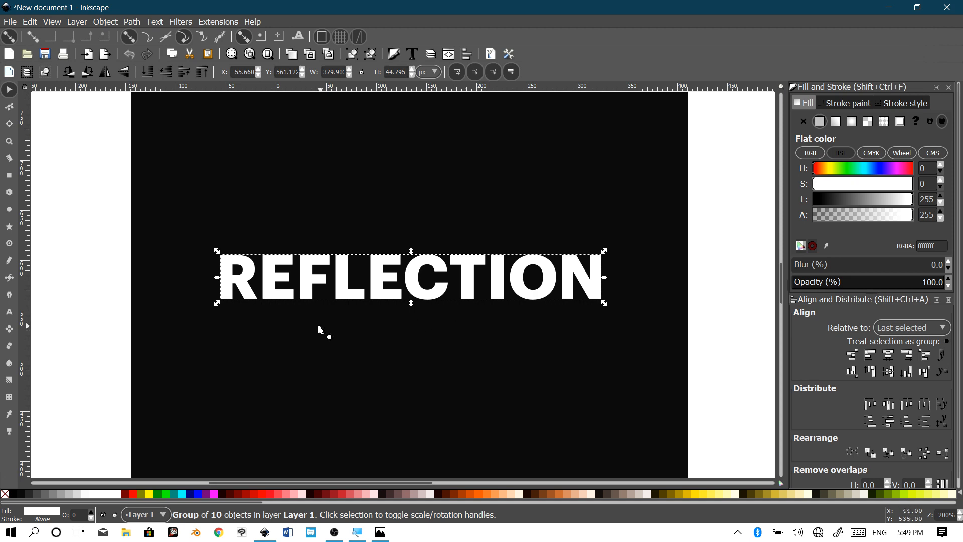
pyautogui.click(9, 311)
pyautogui.click(133, 22)
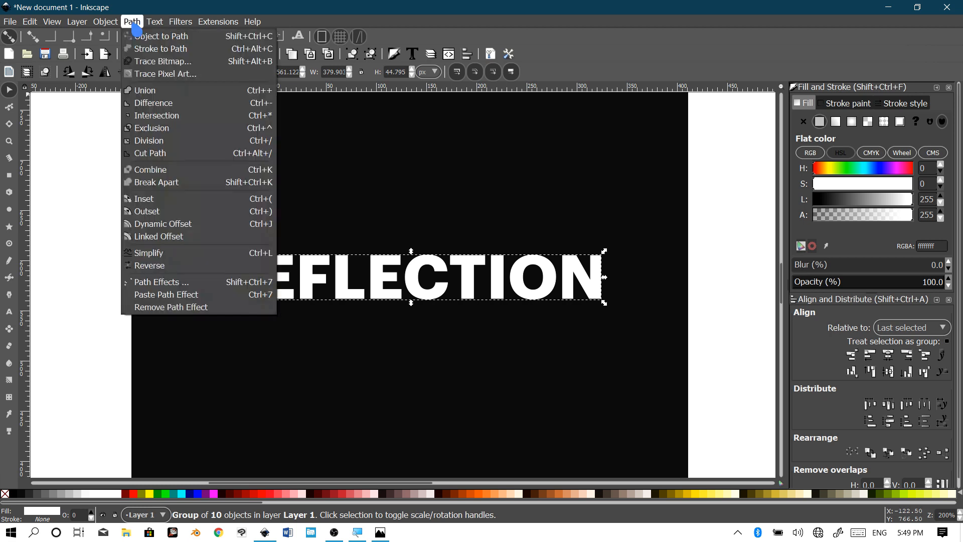
pyautogui.click(151, 91)
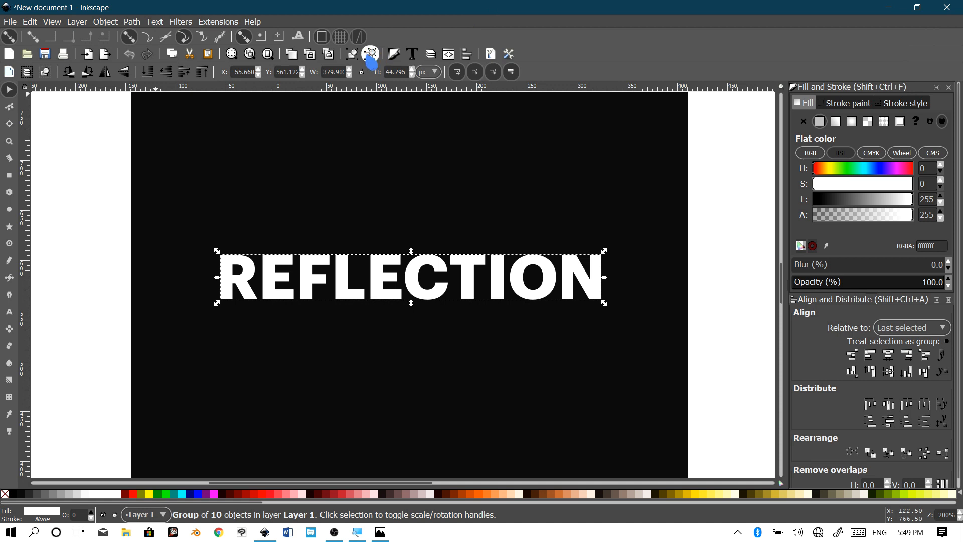
pyautogui.click(370, 58)
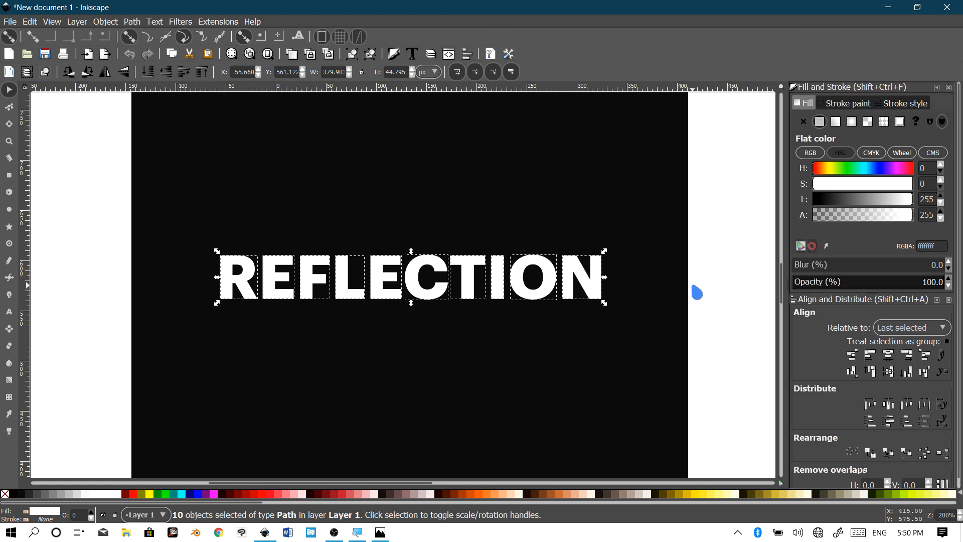
pyautogui.click(702, 293)
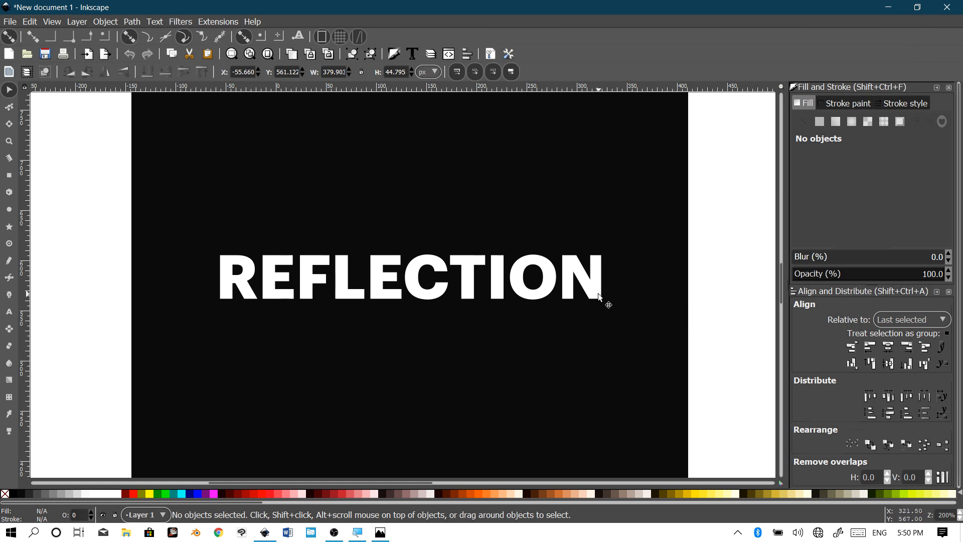
# Step: Move the letter N left so it overlaps the O
pyautogui.click(589, 281)
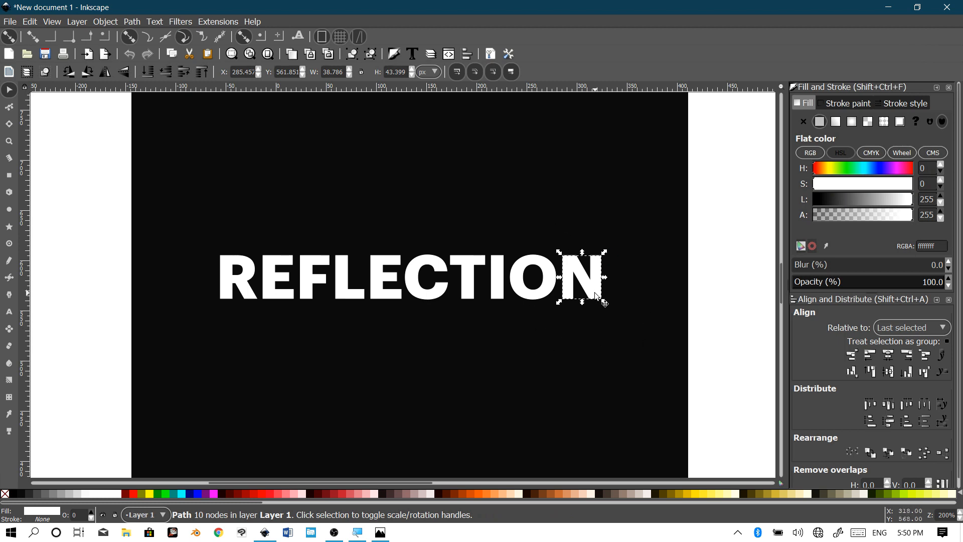
pyautogui.moveTo(594, 293); pyautogui.dragTo(571, 291)
pyautogui.moveTo(486, 290); pyautogui.dragTo(561, 292)
pyautogui.scroll(2, 560, 292)
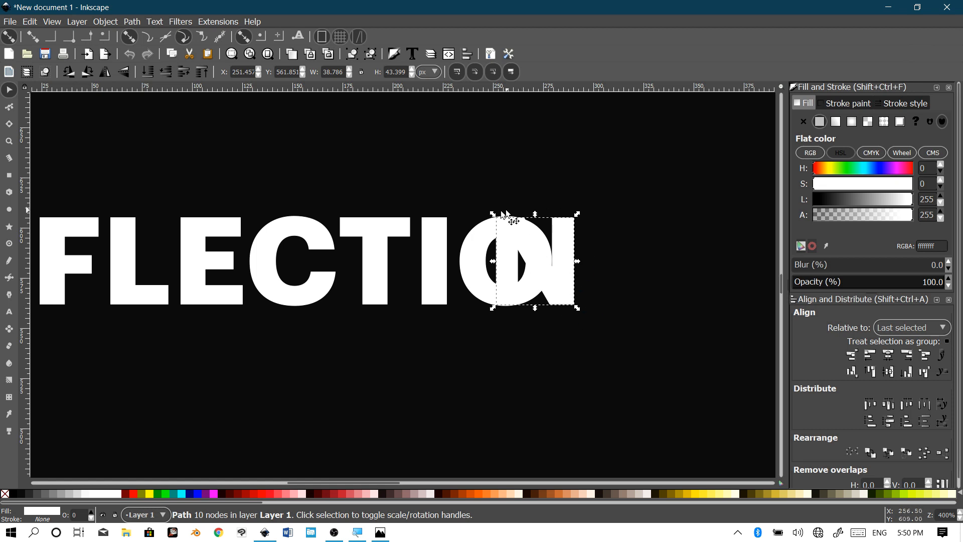
pyautogui.scroll(-4, 528, 278)
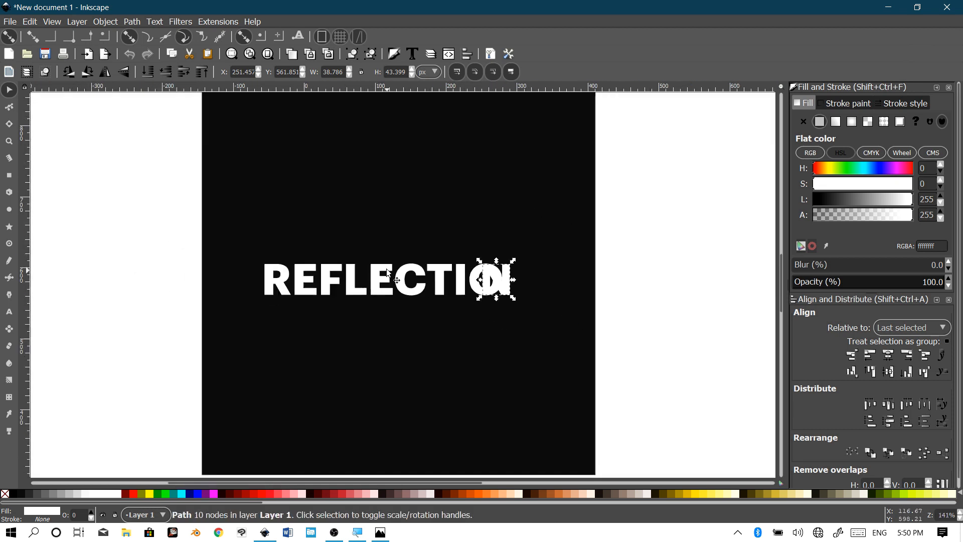
pyautogui.scroll(3, 325, 292)
pyautogui.scroll(1, 326, 292)
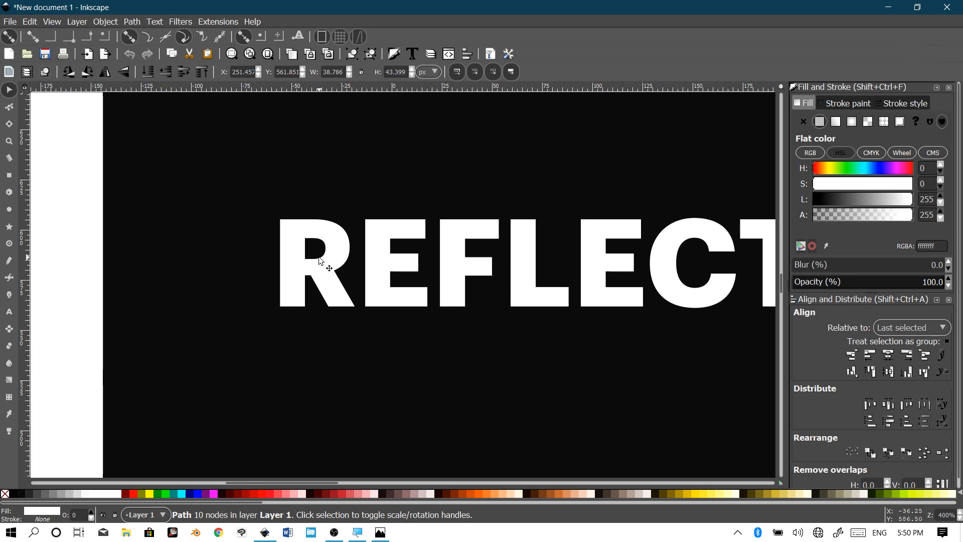
# Step: Shift the R right onto the E, then select all ten letters
pyautogui.click(287, 264)
pyautogui.moveTo(297, 279); pyautogui.dragTo(345, 292)
pyautogui.scroll(-2, 378, 348)
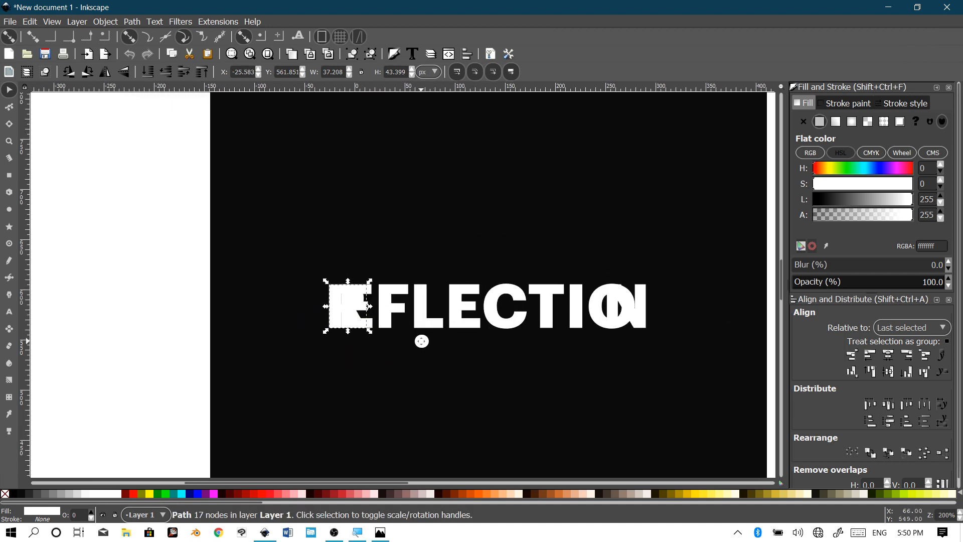
pyautogui.hscroll(4, 421, 341)
pyautogui.scroll(1, 370, 327)
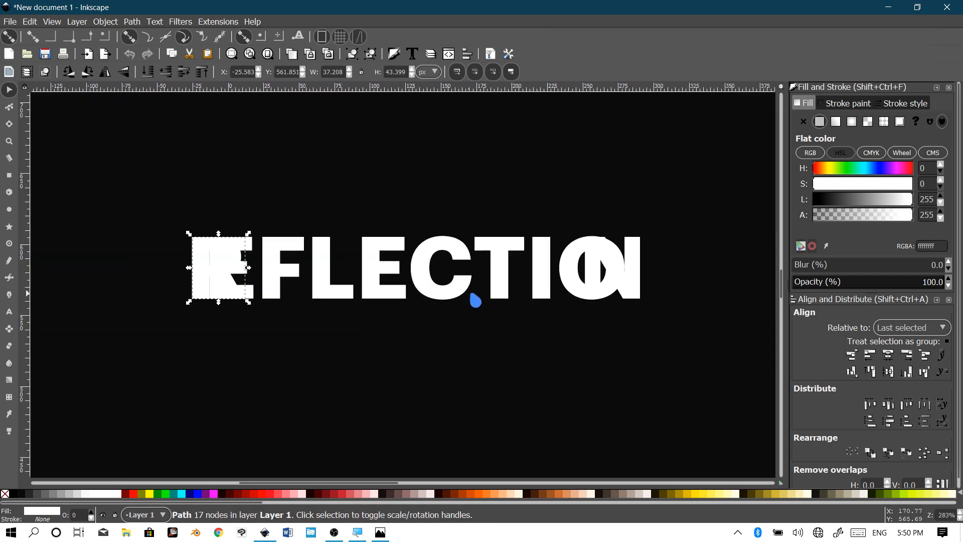
pyautogui.scroll(-2, 479, 295)
pyautogui.moveTo(689, 231); pyautogui.dragTo(299, 330)
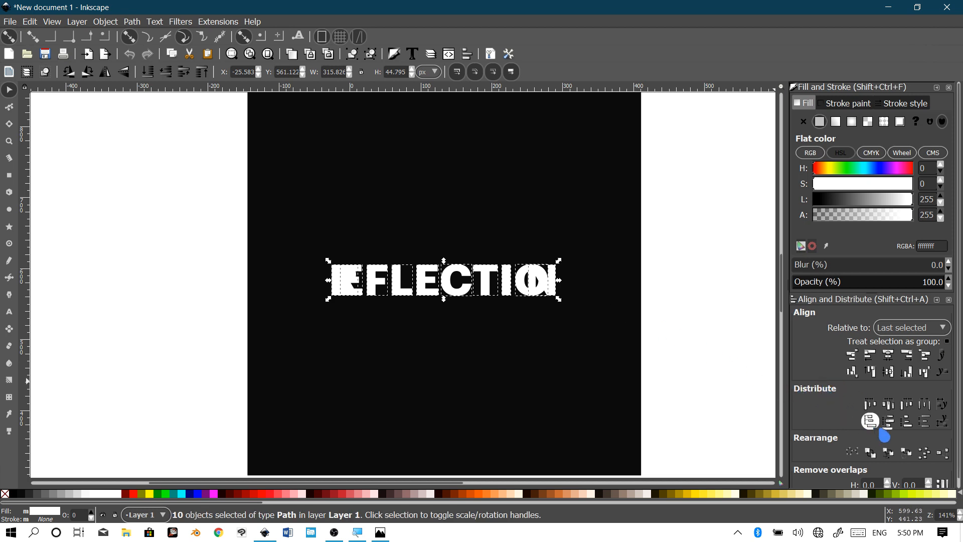
# Step: Distribute the letter centres evenly, nudge the N onto the O, and reselect all letters
pyautogui.click(888, 404)
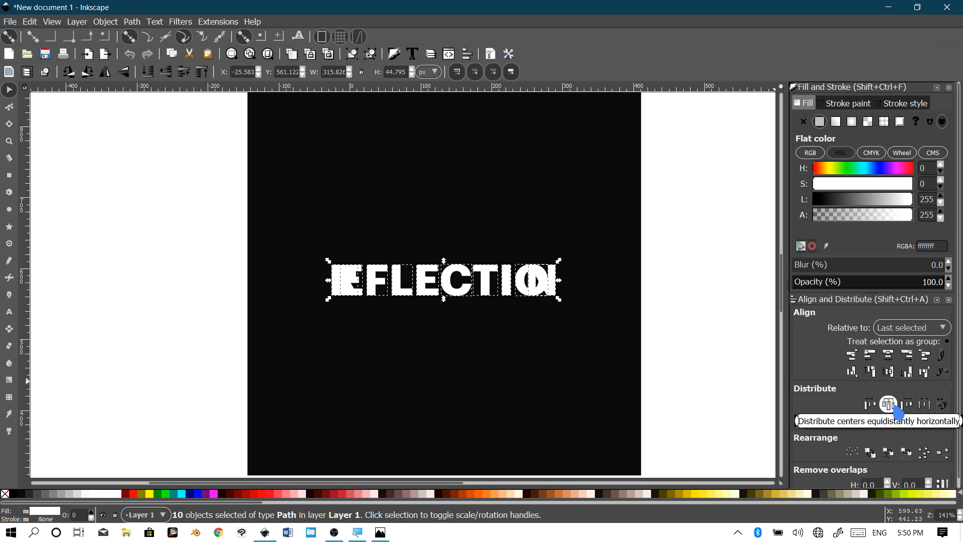
pyautogui.click(888, 404)
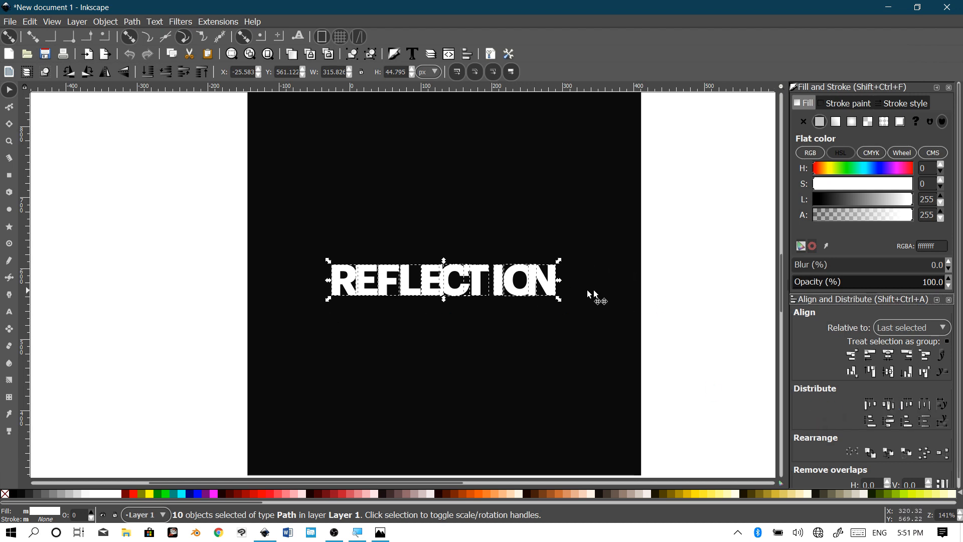
pyautogui.click(620, 298)
pyautogui.scroll(2, 479, 314)
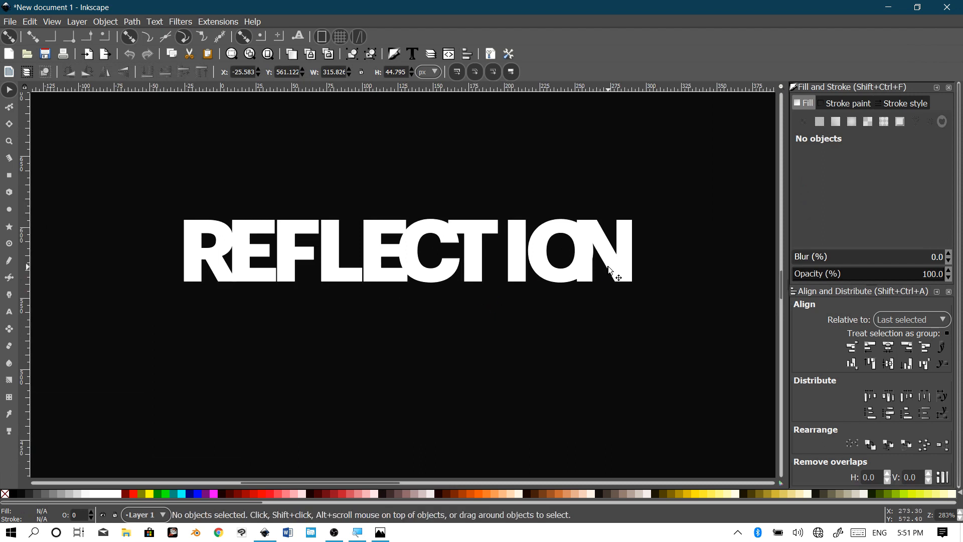
pyautogui.moveTo(631, 266); pyautogui.dragTo(603, 263)
pyautogui.scroll(-2, 554, 303)
pyautogui.moveTo(715, 217); pyautogui.dragTo(353, 331)
# Step: Redistribute the letters evenly and fill them with a white-to-dark linear gradient
pyautogui.click(889, 403)
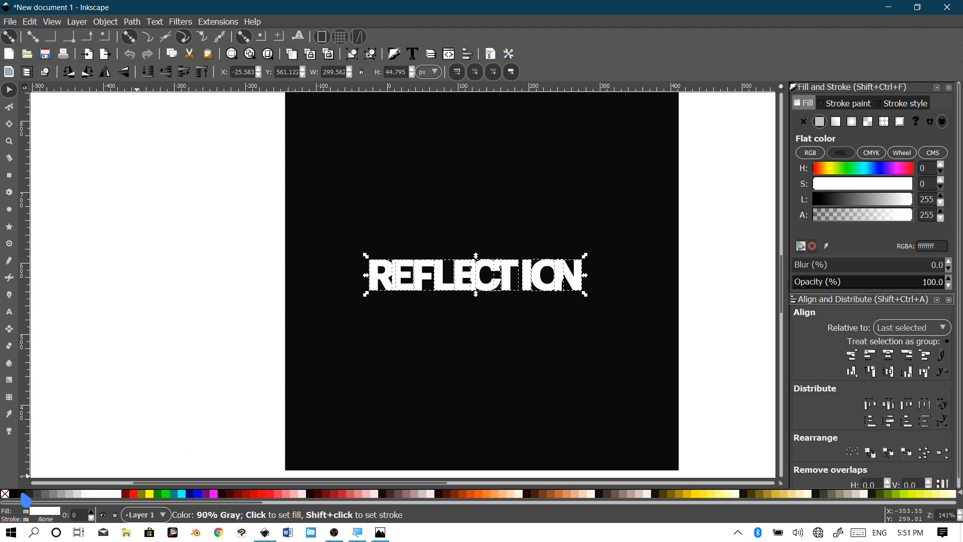
pyautogui.click(836, 121)
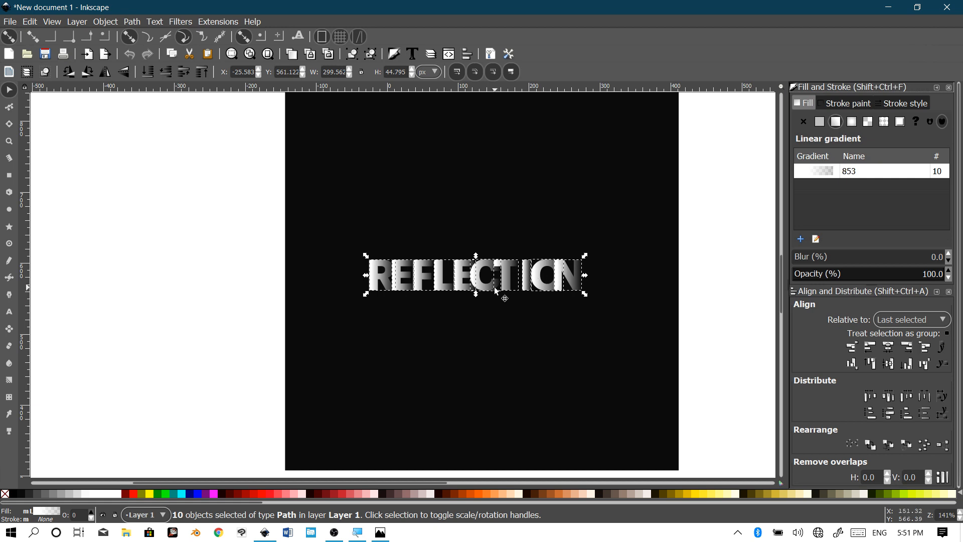
pyautogui.scroll(1, 495, 290)
pyautogui.press('Escape')
pyautogui.scroll(2, 539, 281)
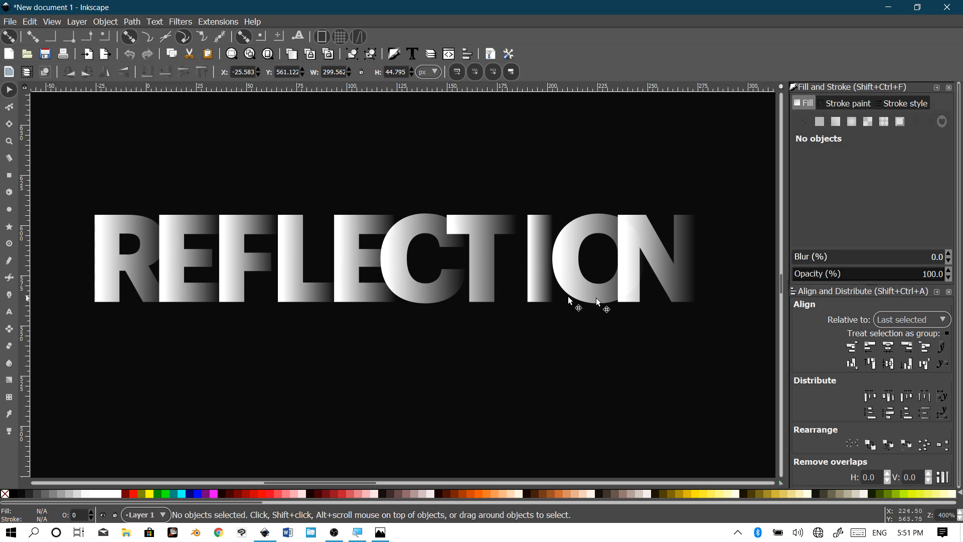
pyautogui.scroll(-2, 557, 301)
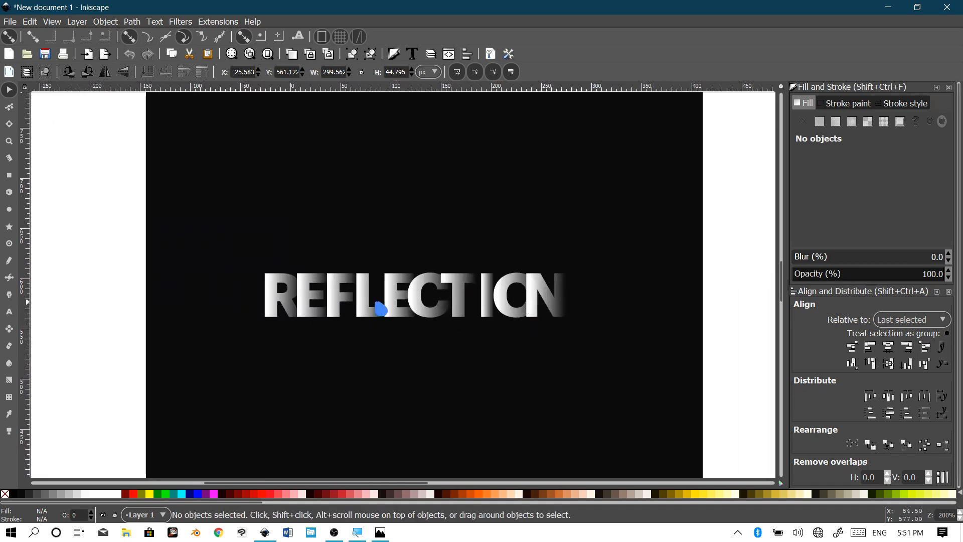
pyautogui.hscroll(1, 444, 281)
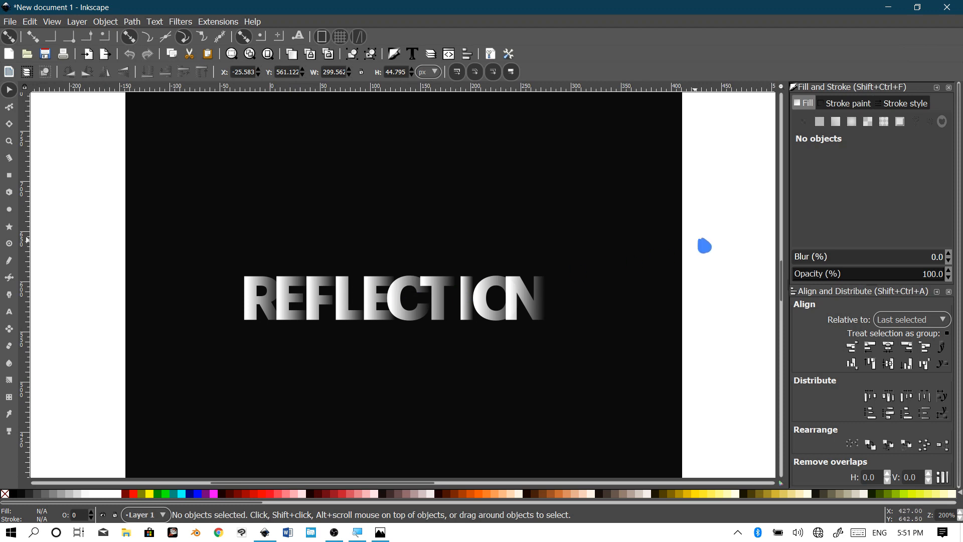
# Step: Select all ten letters and group them with Ctrl+G
pyautogui.moveTo(723, 243); pyautogui.dragTo(215, 351)
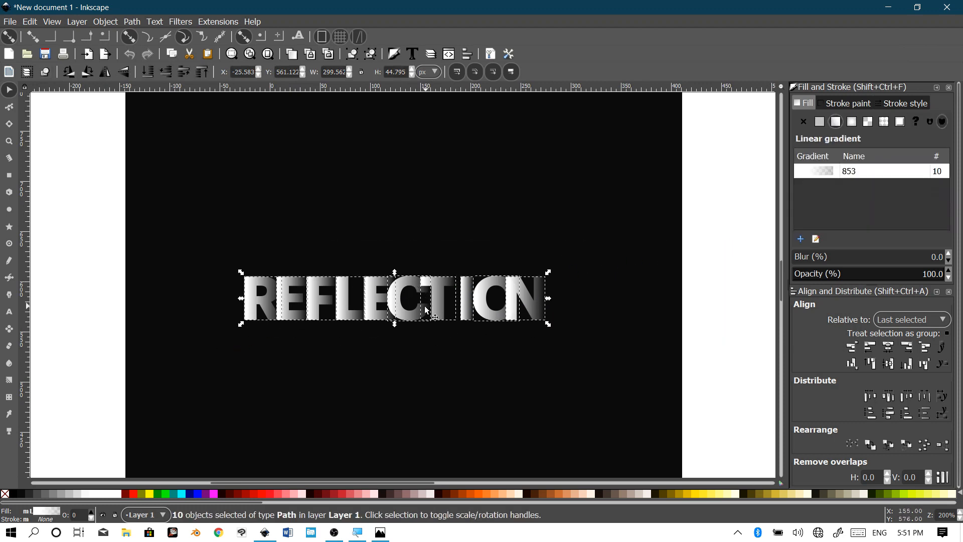
pyautogui.press('ctrl')
pyautogui.hotkey('ctrl', 'g')
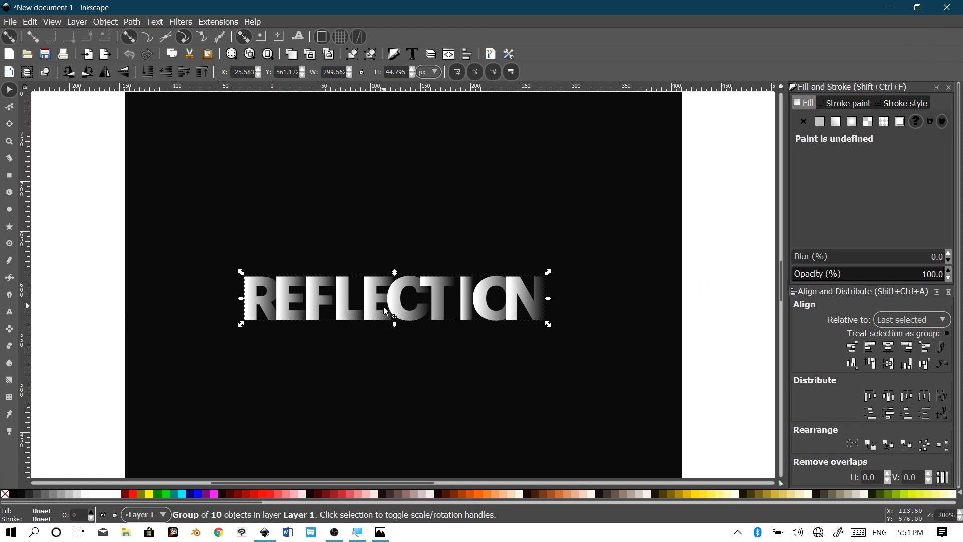
pyautogui.click(669, 310)
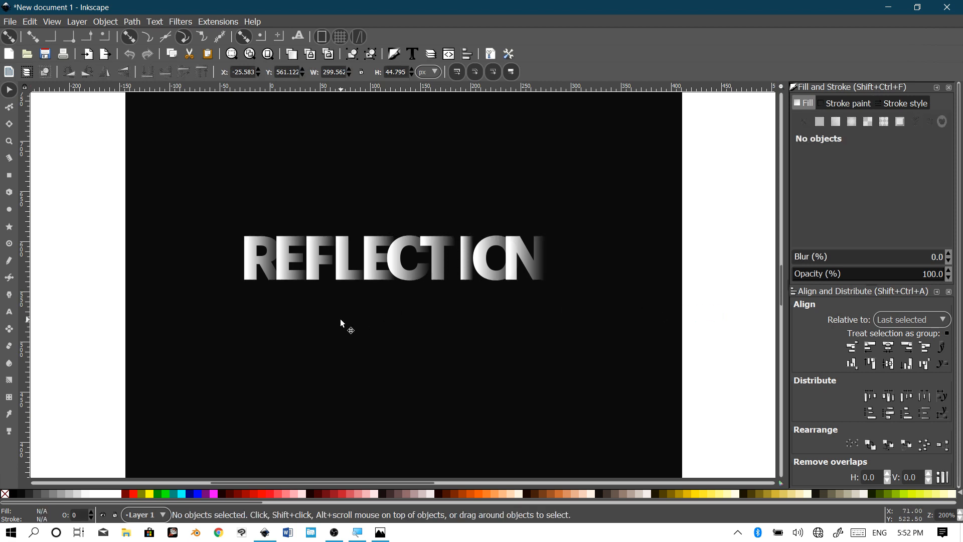
pyautogui.scroll(1, 340, 321)
pyautogui.scroll(-1, 347, 323)
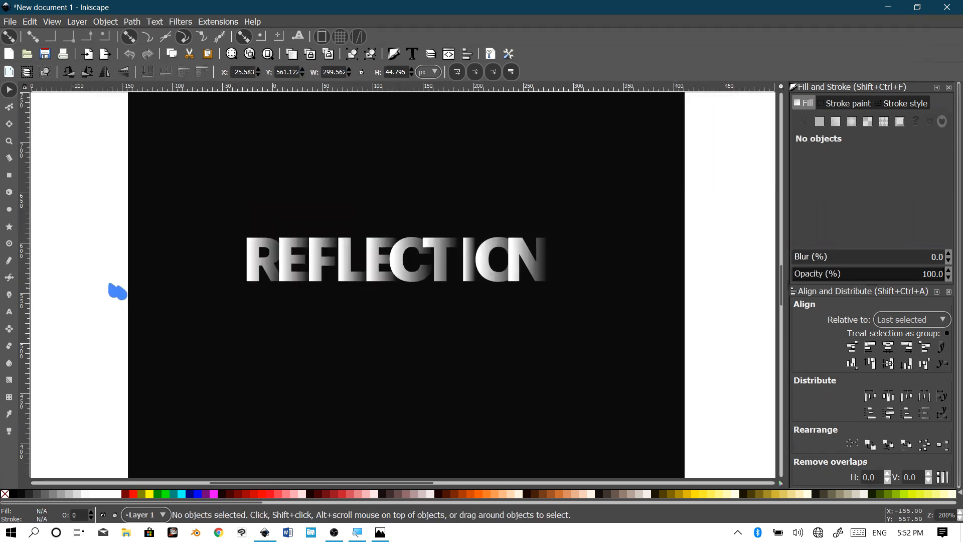
pyautogui.press('ctrl')
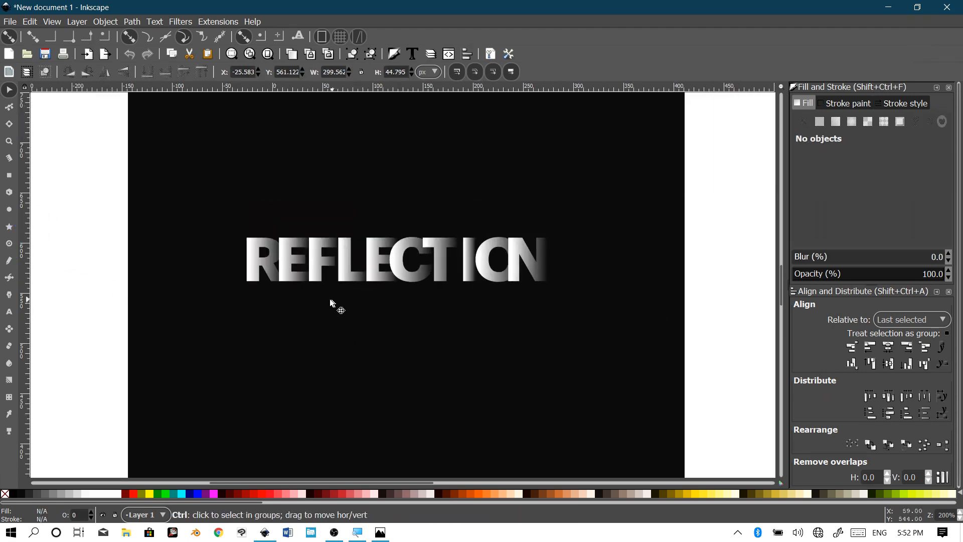
pyautogui.scroll(1, 329, 299)
pyautogui.click(266, 239)
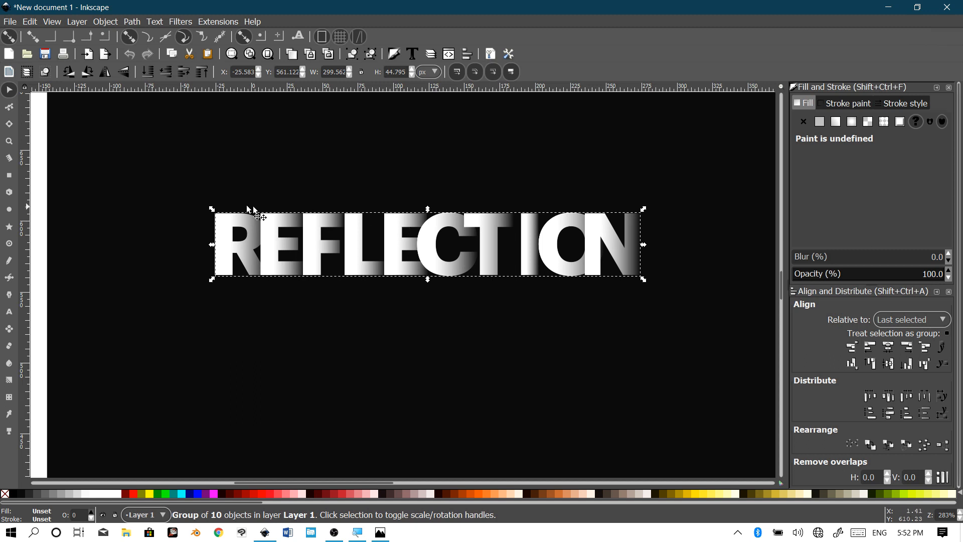
pyautogui.moveTo(489, 224); pyautogui.dragTo(489, 188)
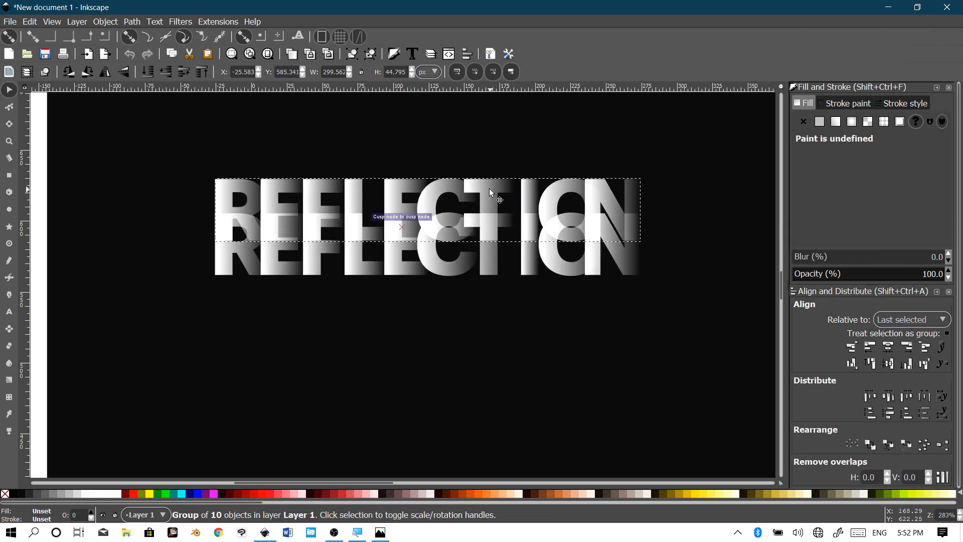
pyautogui.press('Escape')
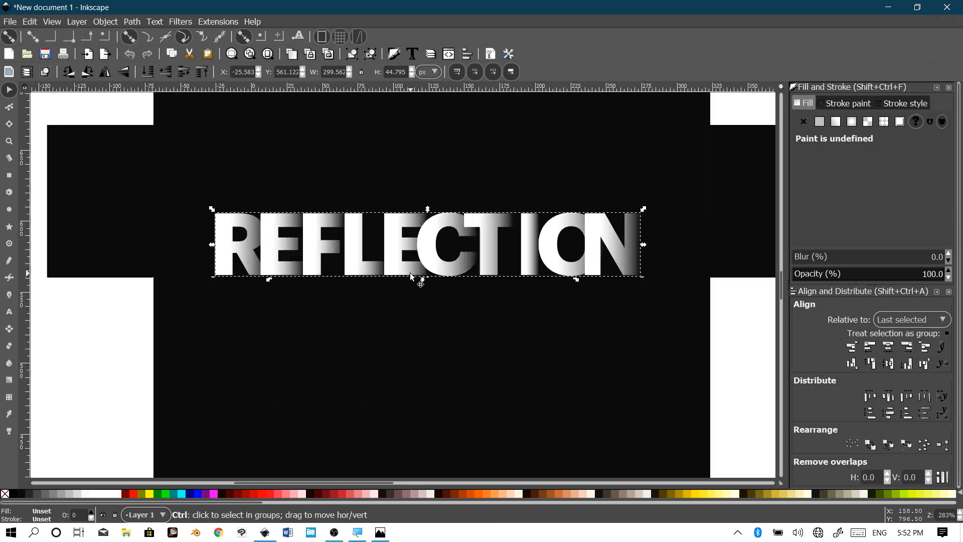
pyautogui.moveTo(383, 295); pyautogui.dragTo(427, 288)
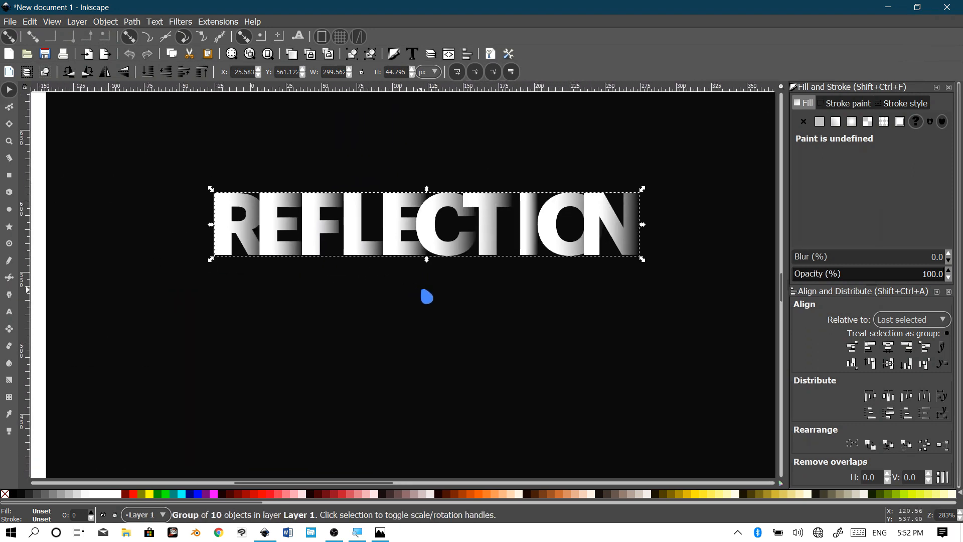
pyautogui.moveTo(580, 288); pyautogui.dragTo(445, 295)
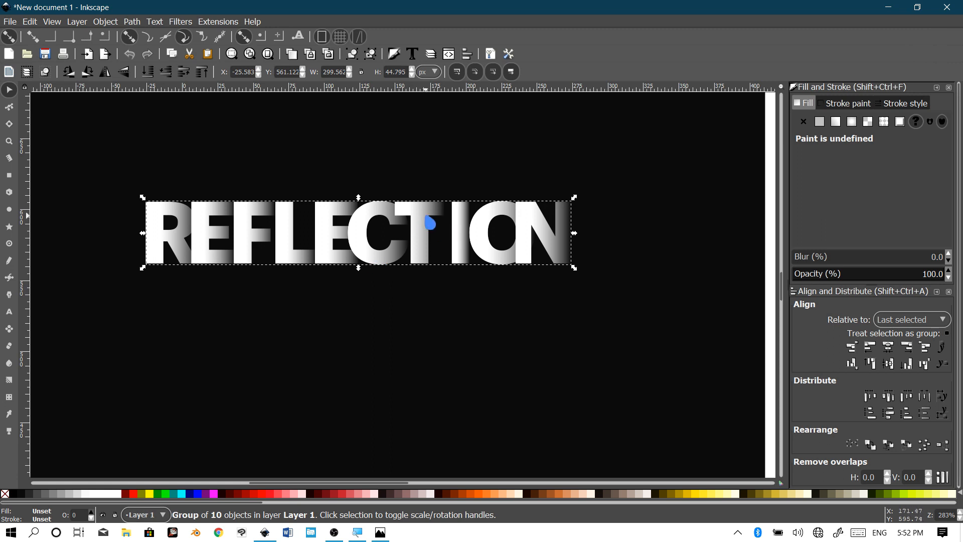
# Step: Place a copy below the original, flip it vertically, and fade it to 25% opacity
pyautogui.moveTo(425, 216); pyautogui.dragTo(439, 280)
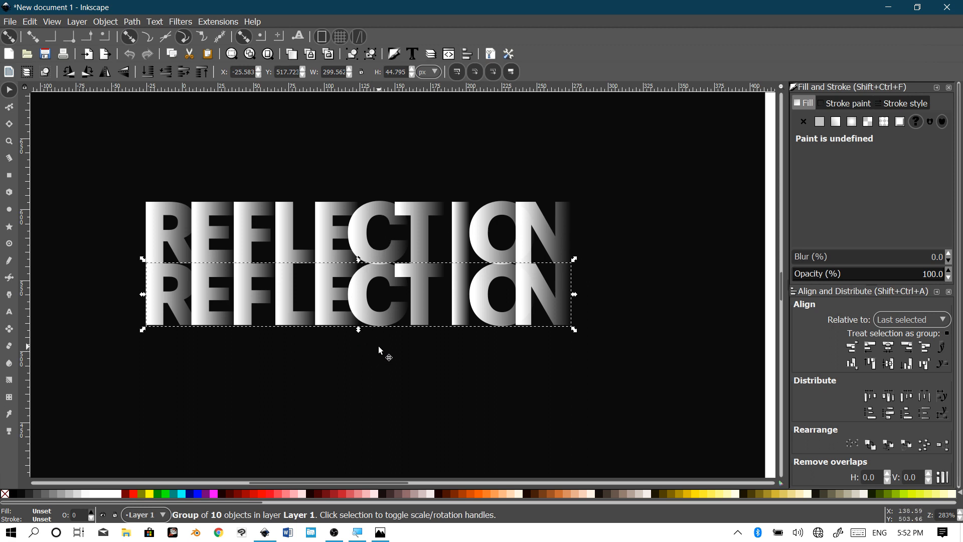
pyautogui.press('v')
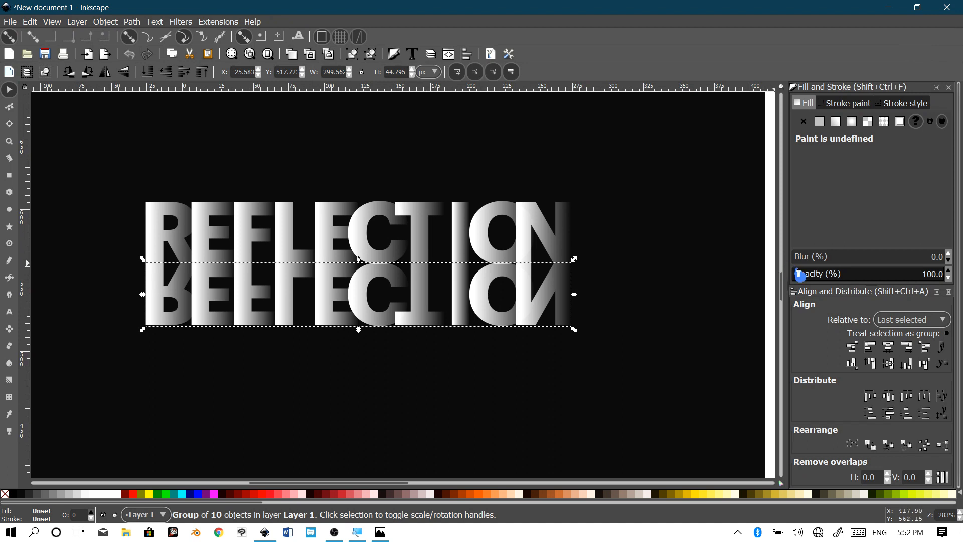
pyautogui.click(827, 275)
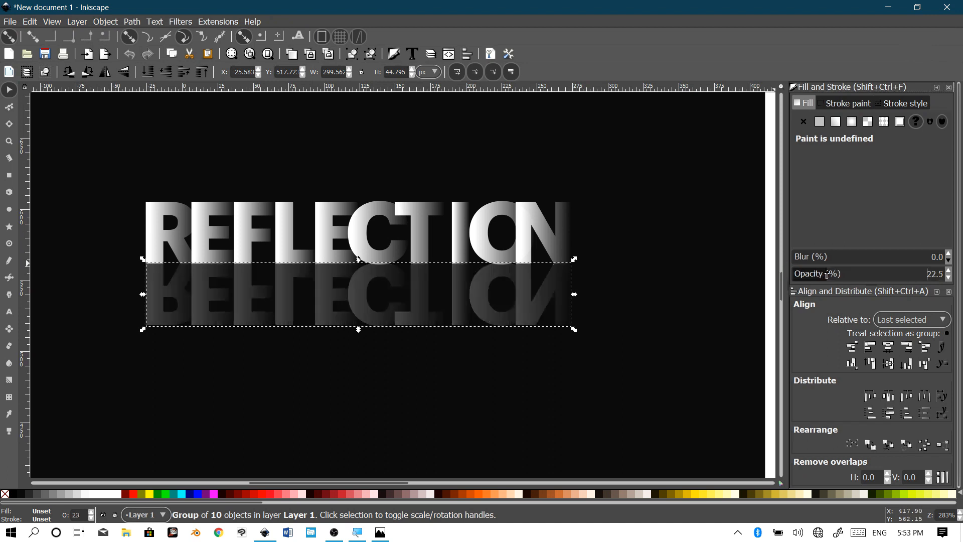
pyautogui.click(831, 275)
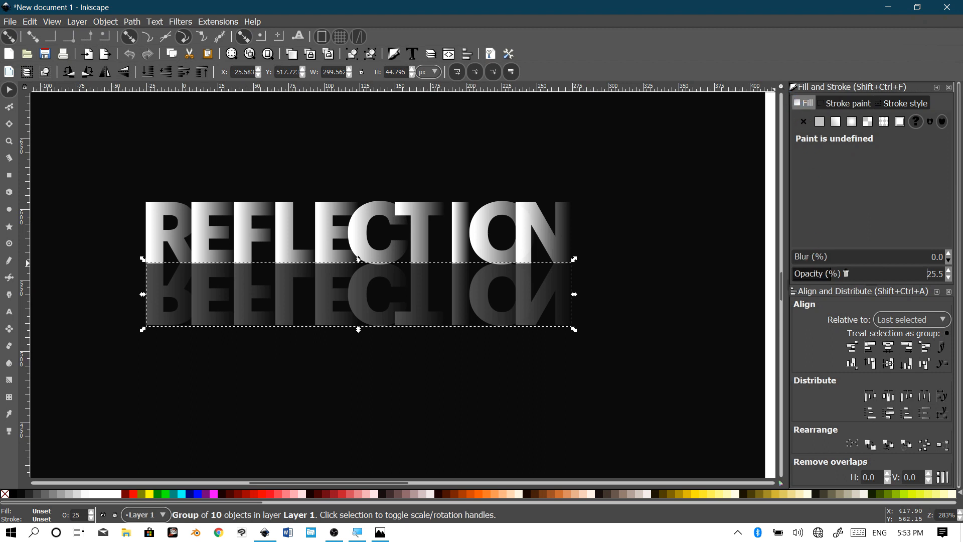
pyautogui.click(827, 275)
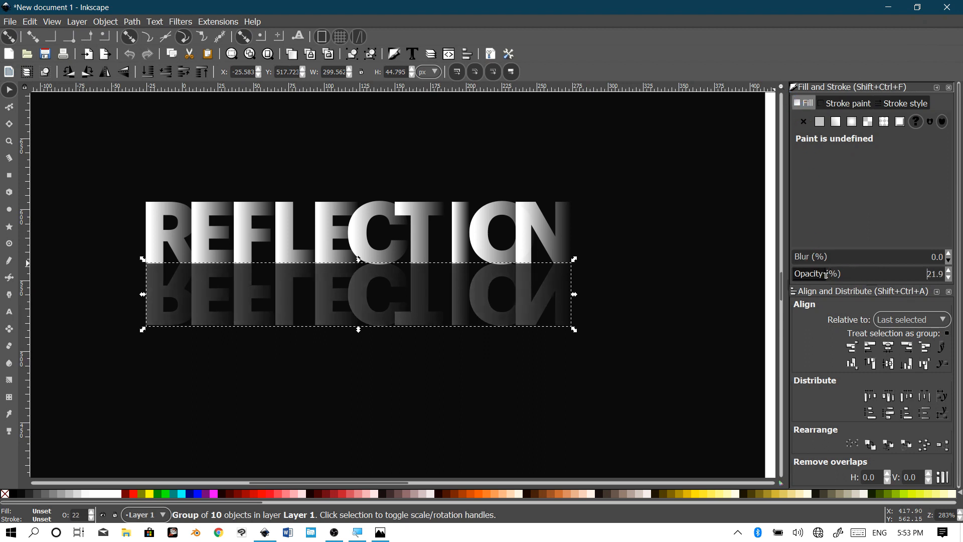
pyautogui.click(833, 275)
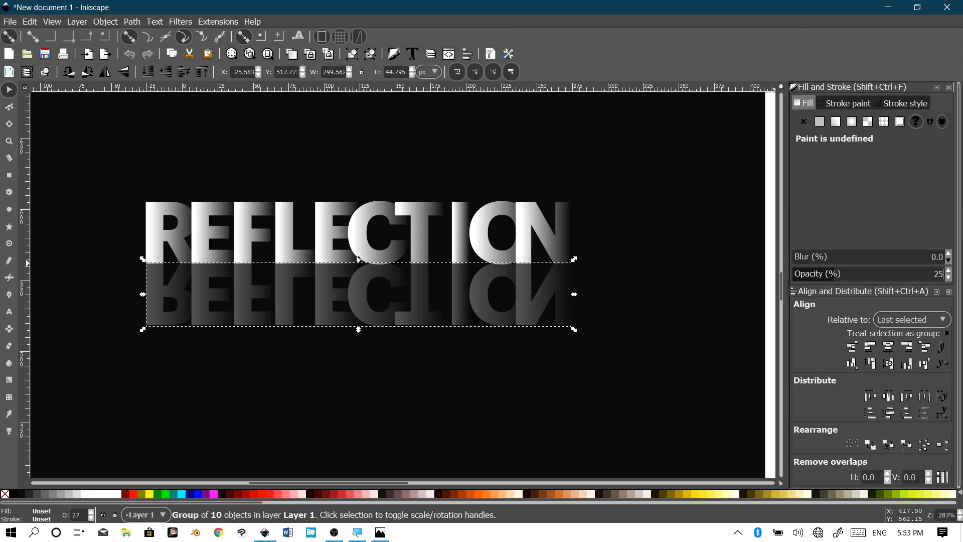
# Step: Apply 25% opacity to the flipped REFLECTION copy and deselect to view the finished effect
pyautogui.press('Return')
pyautogui.scroll(-1, 584, 354)
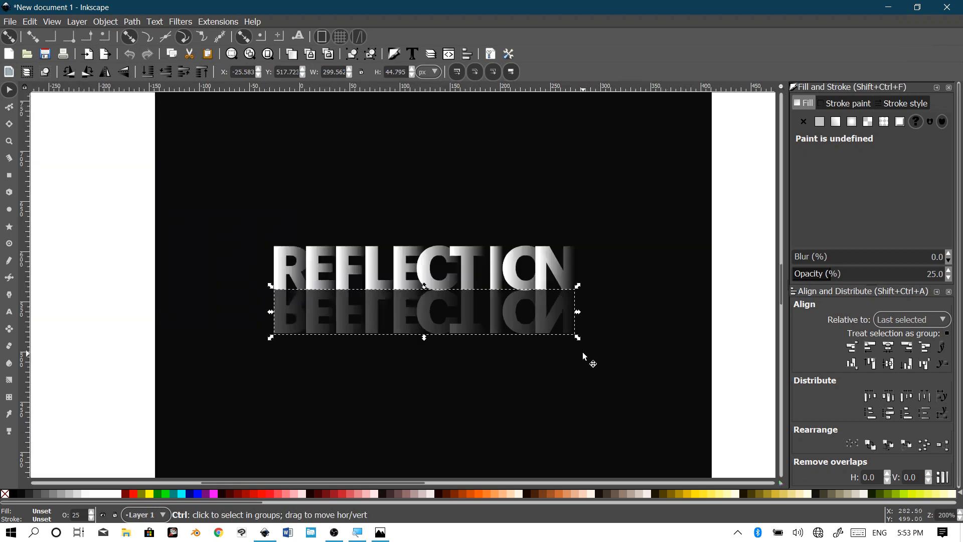
pyautogui.click(737, 336)
pyautogui.scroll(1, 449, 325)
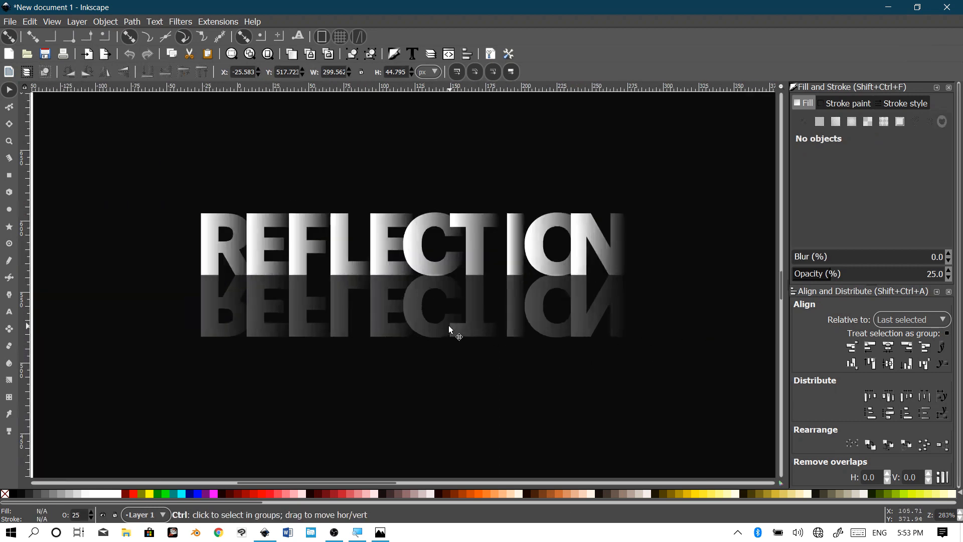
pyautogui.scroll(-2, 441, 308)
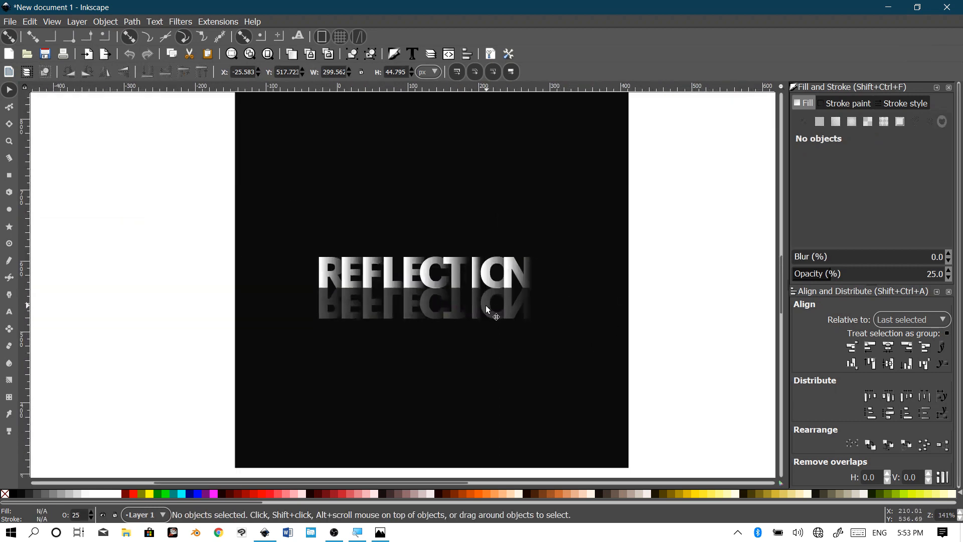
pyautogui.scroll(1, 441, 316)
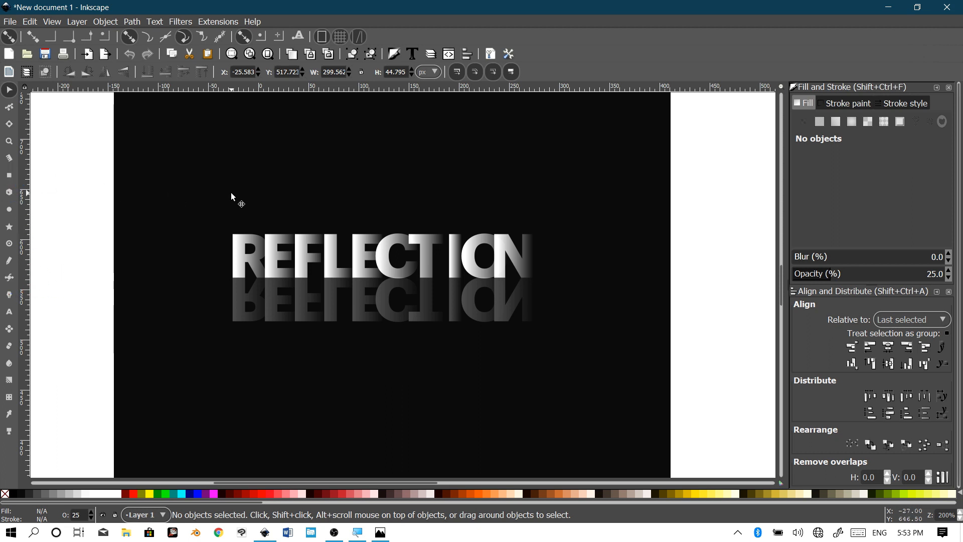
# Step: Duplicate the black background rectangle and fill the copy with white
pyautogui.click(306, 163)
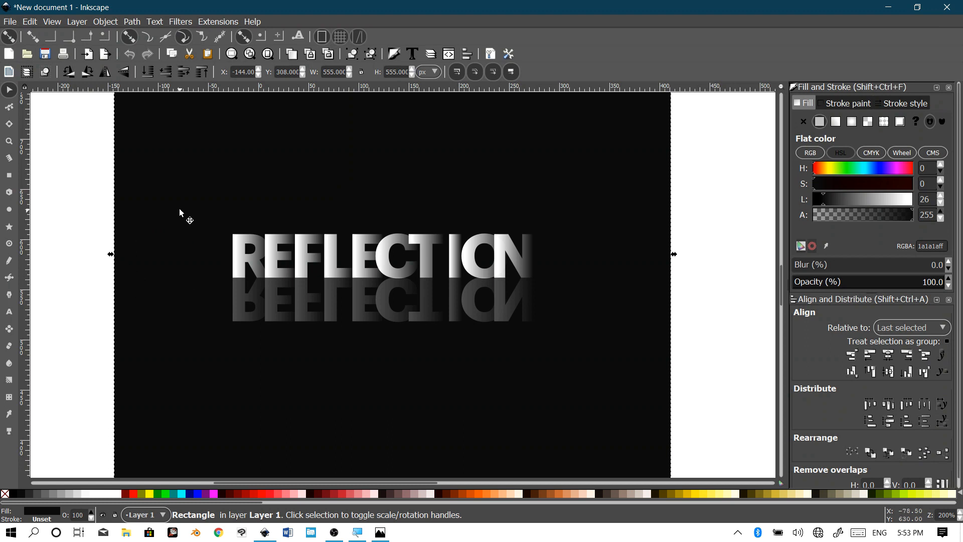
pyautogui.press('Home')
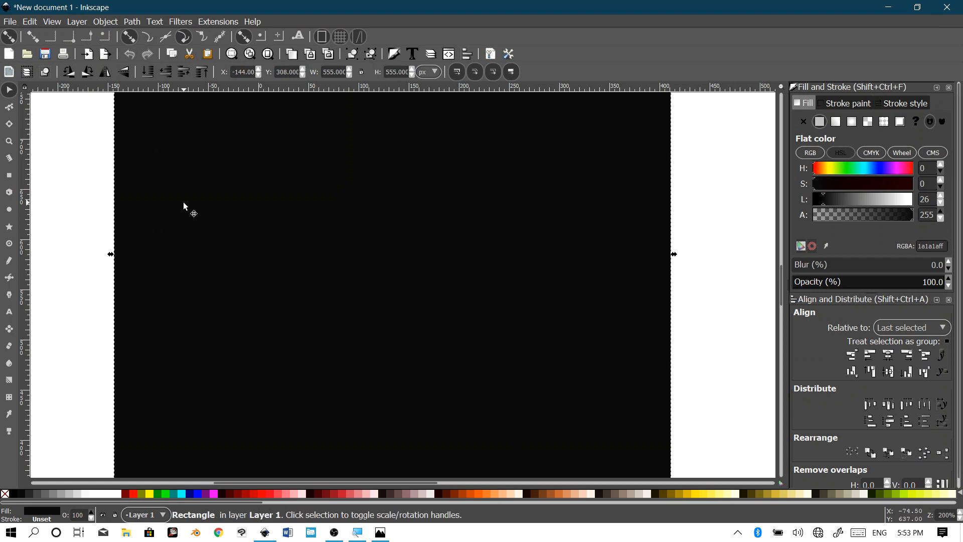
pyautogui.scroll(6, 301, 208)
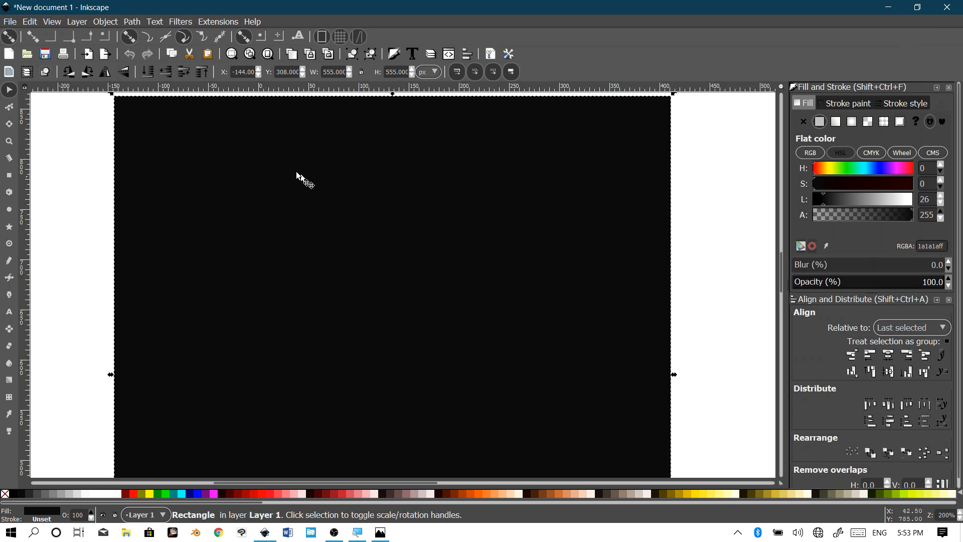
pyautogui.scroll(-8, 291, 176)
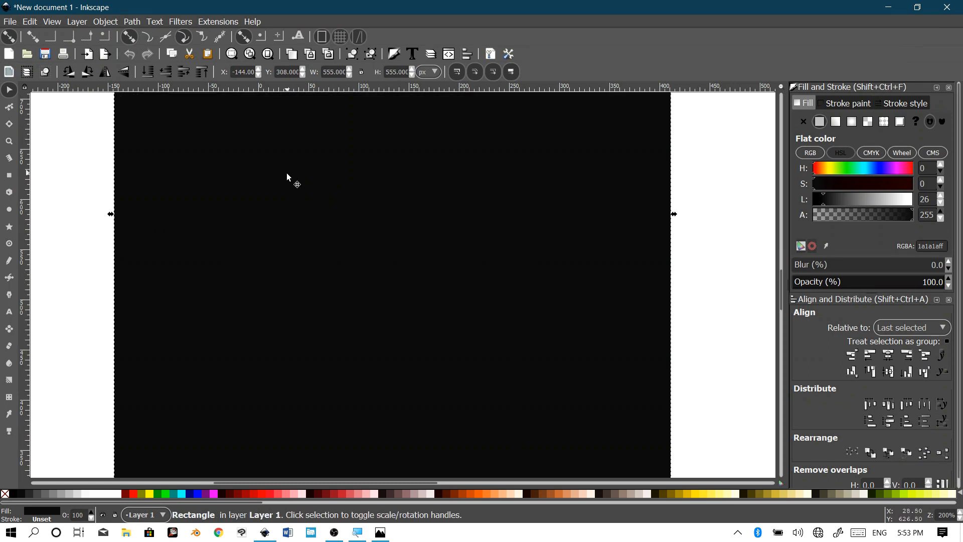
pyautogui.click(120, 497)
pyautogui.scroll(-4, 248, 316)
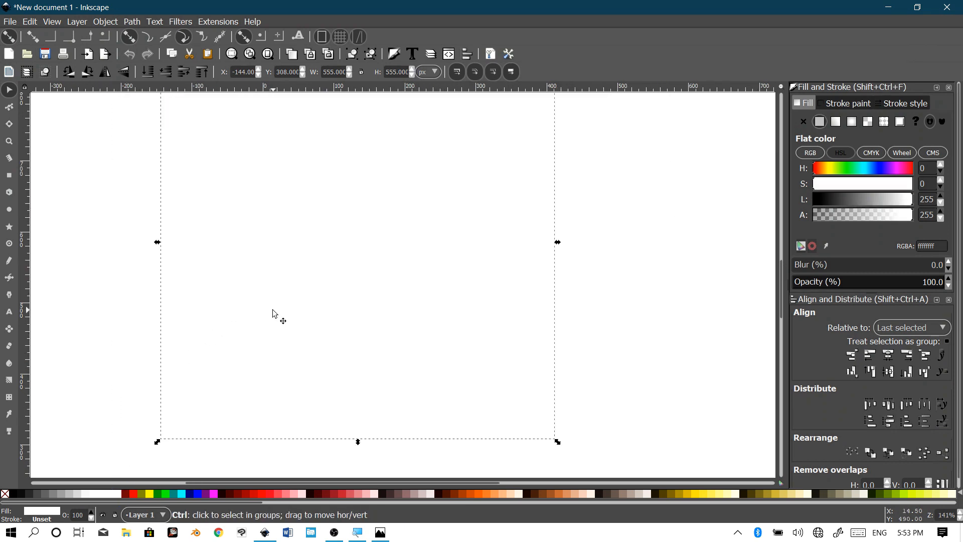
pyautogui.scroll(2, 278, 306)
pyautogui.hscroll(-3, 283, 281)
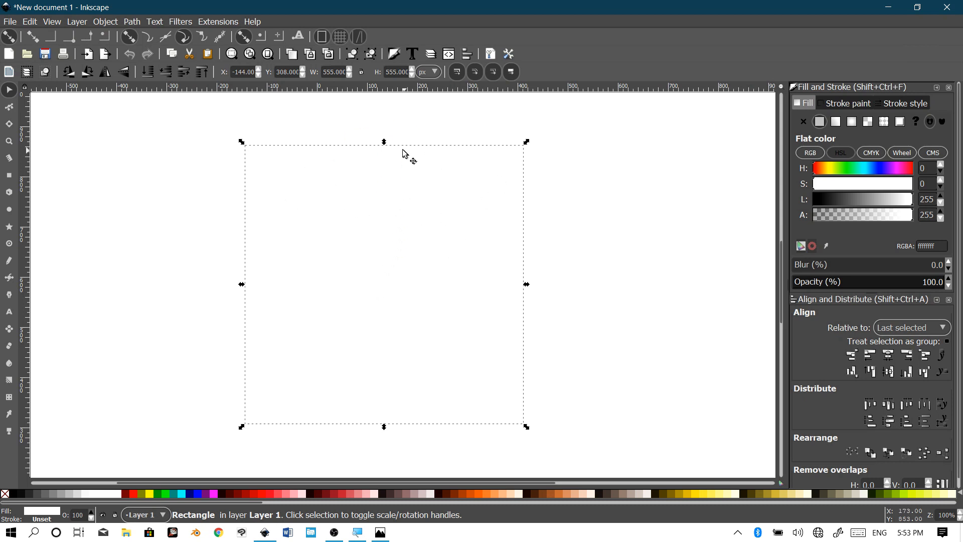
# Step: Lower the white rectangle's top edge to the letters' bottom, making it 555 × 253.76 px
pyautogui.moveTo(385, 145); pyautogui.dragTo(388, 303)
pyautogui.moveTo(390, 301); pyautogui.dragTo(382, 297)
pyautogui.scroll(4, 383, 297)
pyautogui.scroll(3, 457, 244)
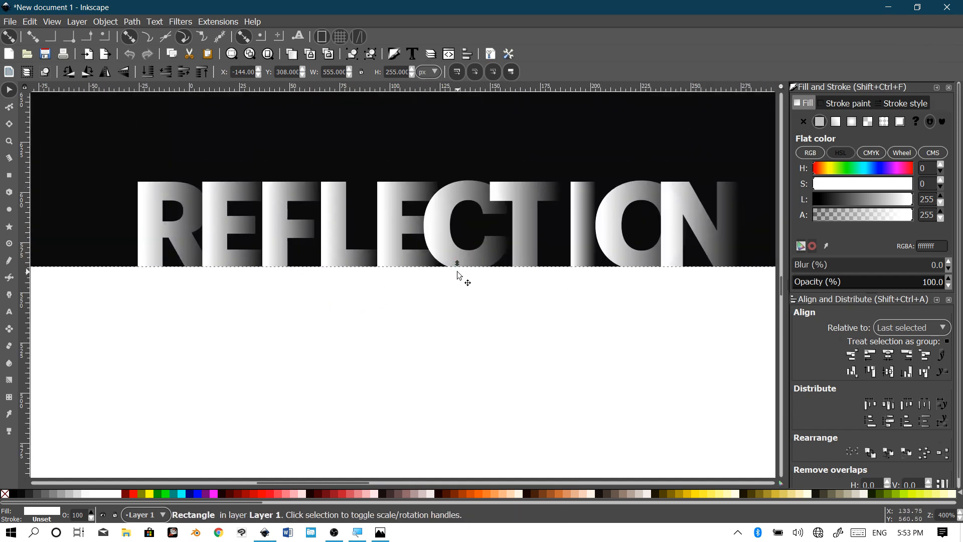
pyautogui.moveTo(455, 251); pyautogui.dragTo(467, 269)
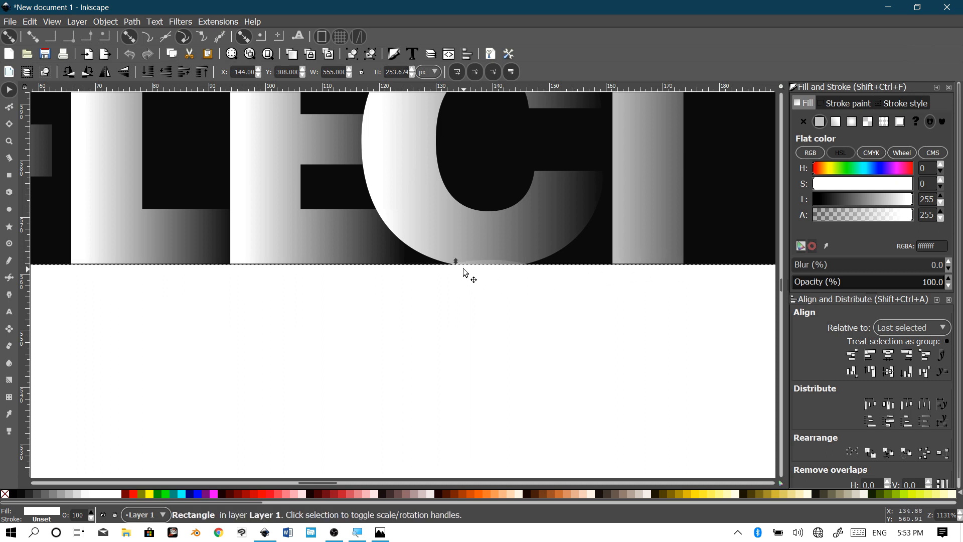
pyautogui.moveTo(458, 264); pyautogui.dragTo(465, 269)
pyautogui.scroll(-5, 444, 336)
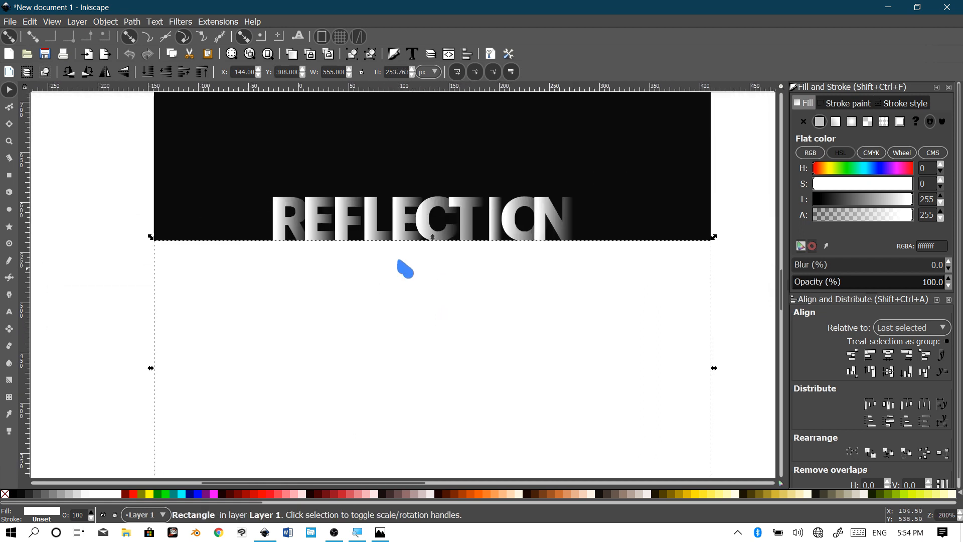
# Step: Keep the white rectangle on top and drop its opacity to about 14.6%
pyautogui.click(166, 73)
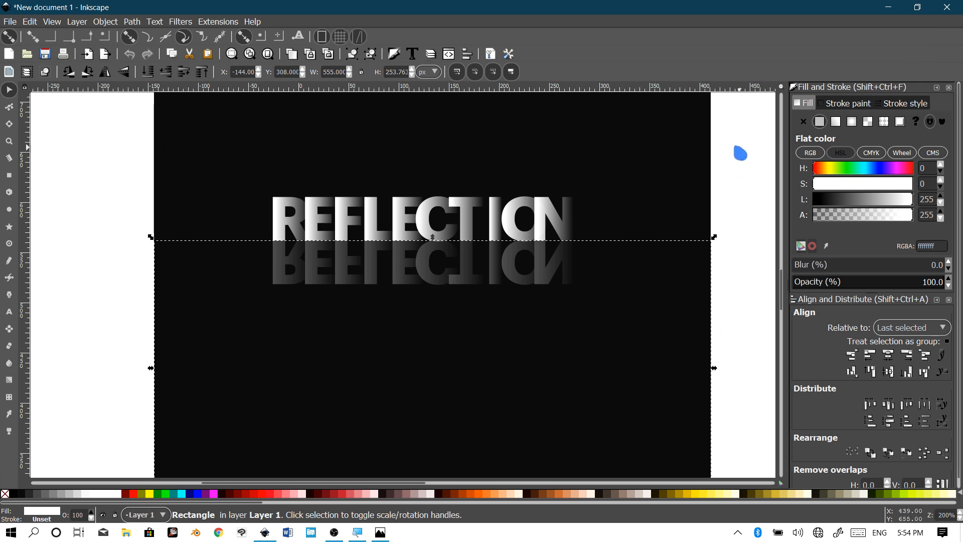
pyautogui.click(185, 73)
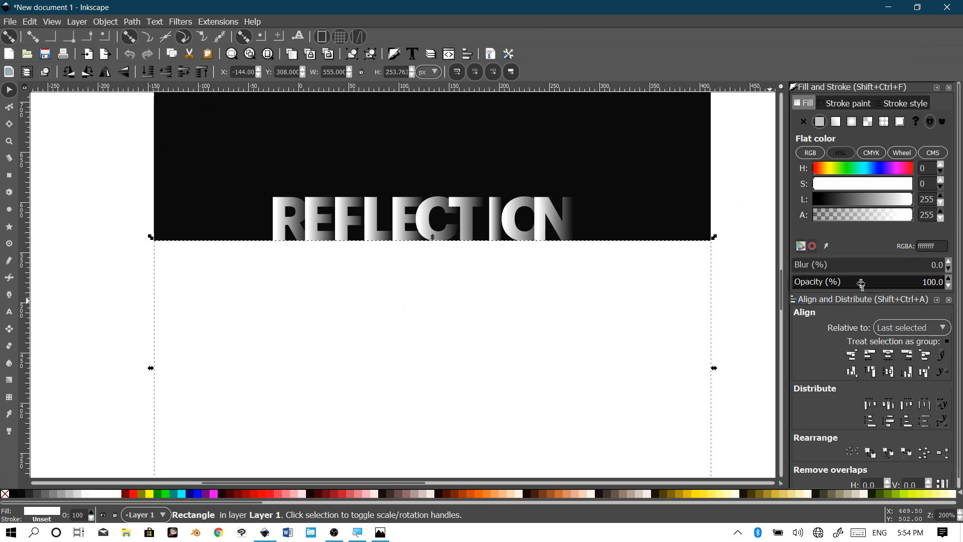
pyautogui.moveTo(882, 286); pyautogui.dragTo(813, 293)
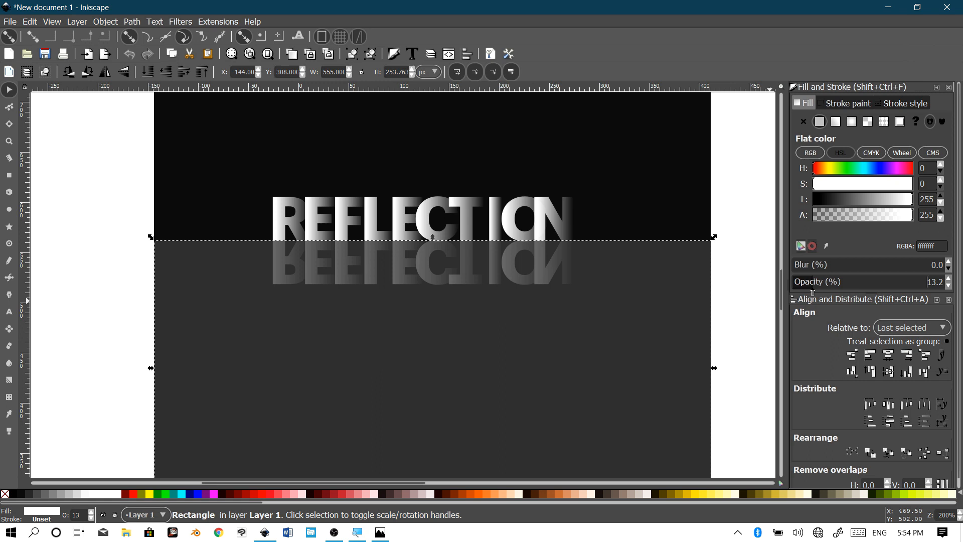
# Step: Preview the dim grey floor with nothing selected, then reselect the floor rectangle
pyautogui.click(733, 274)
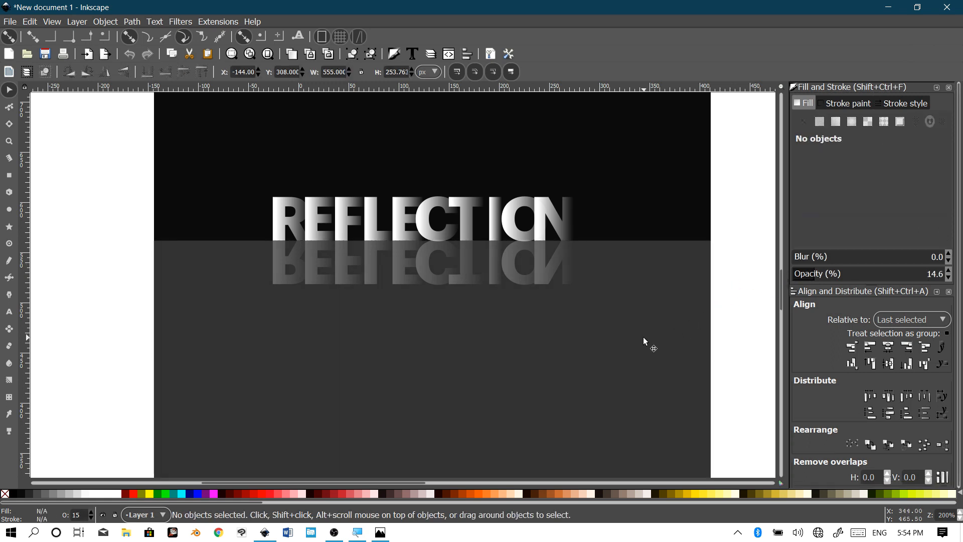
pyautogui.scroll(-2, 644, 338)
pyautogui.scroll(2, 606, 333)
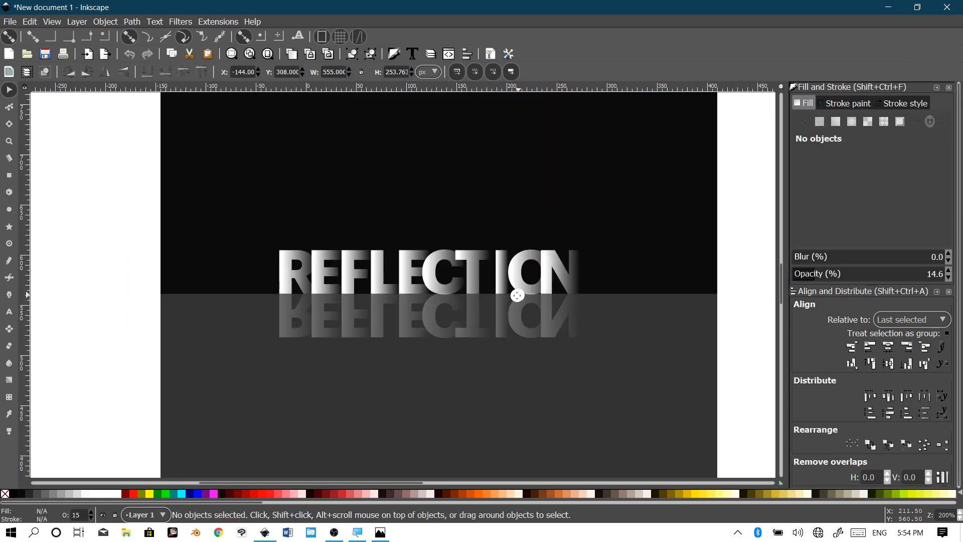
pyautogui.scroll(2, 479, 300)
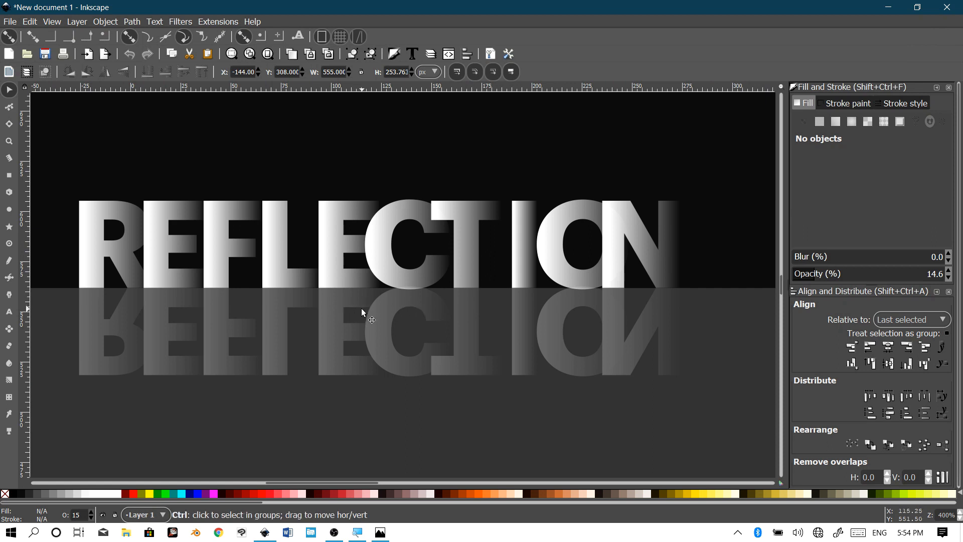
pyautogui.scroll(-1, 363, 300)
pyautogui.scroll(1, 405, 298)
pyautogui.hscroll(-1, 404, 298)
pyautogui.click(164, 348)
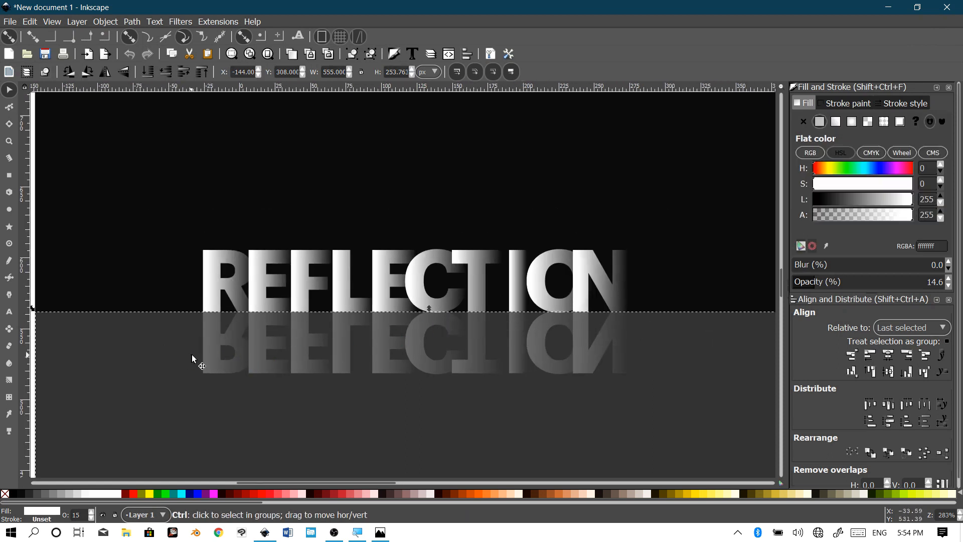
pyautogui.scroll(-1, 192, 354)
pyautogui.scroll(-1, 320, 358)
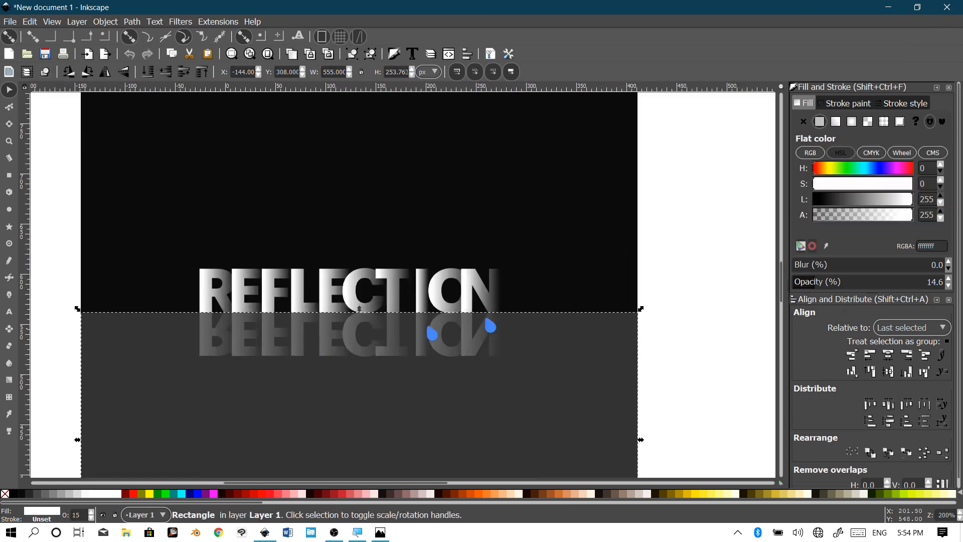
# Step: Give the floor a linear gradient whose end stop is opaque black (alpha 255, lightness 0)
pyautogui.click(835, 122)
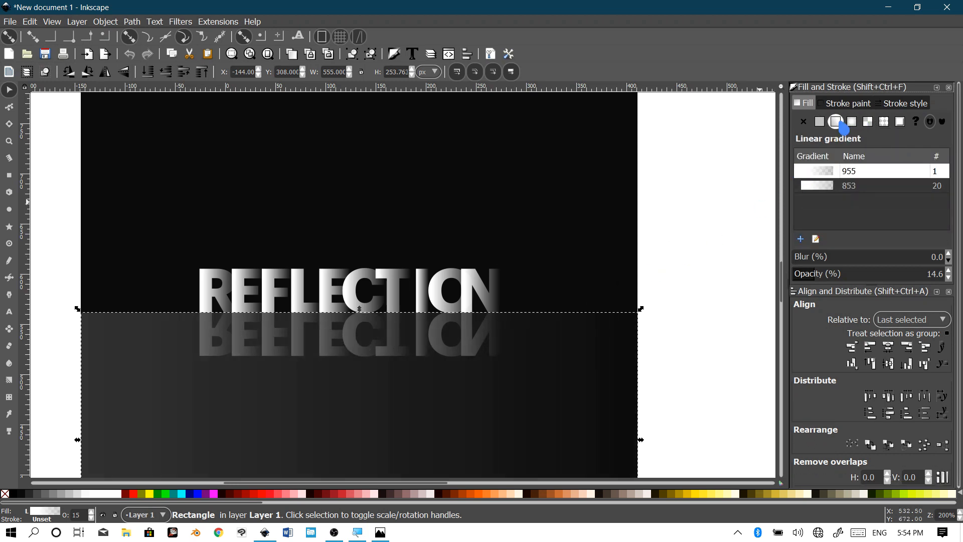
pyautogui.press('g')
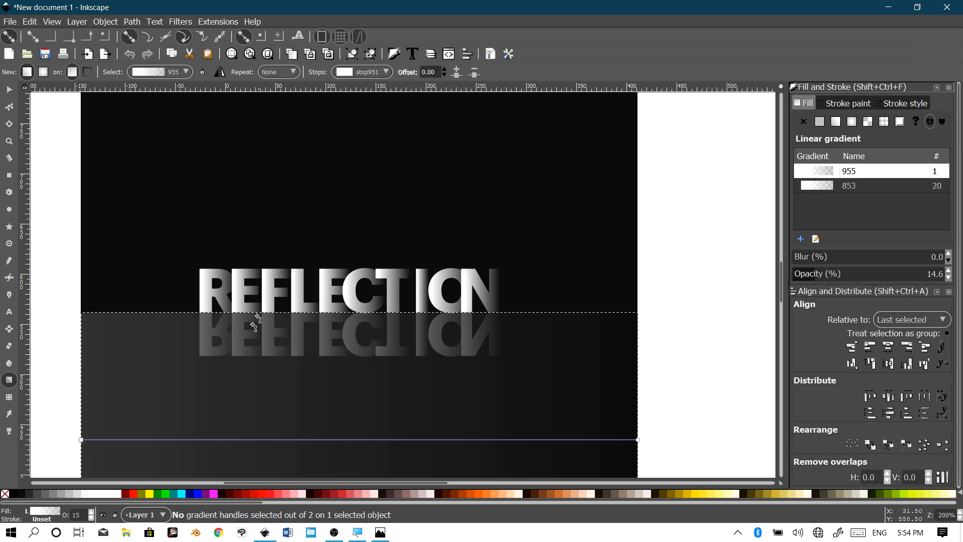
pyautogui.click(81, 440)
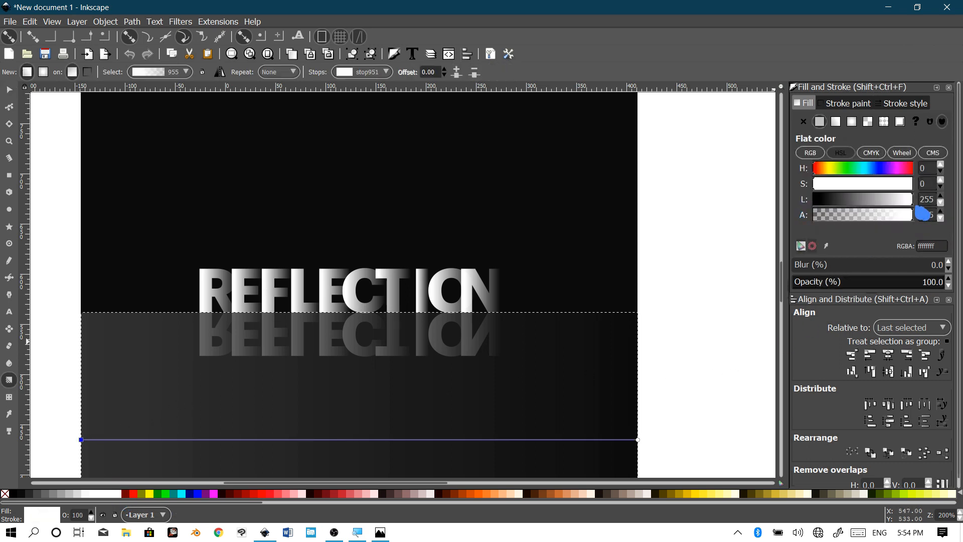
pyautogui.click(637, 439)
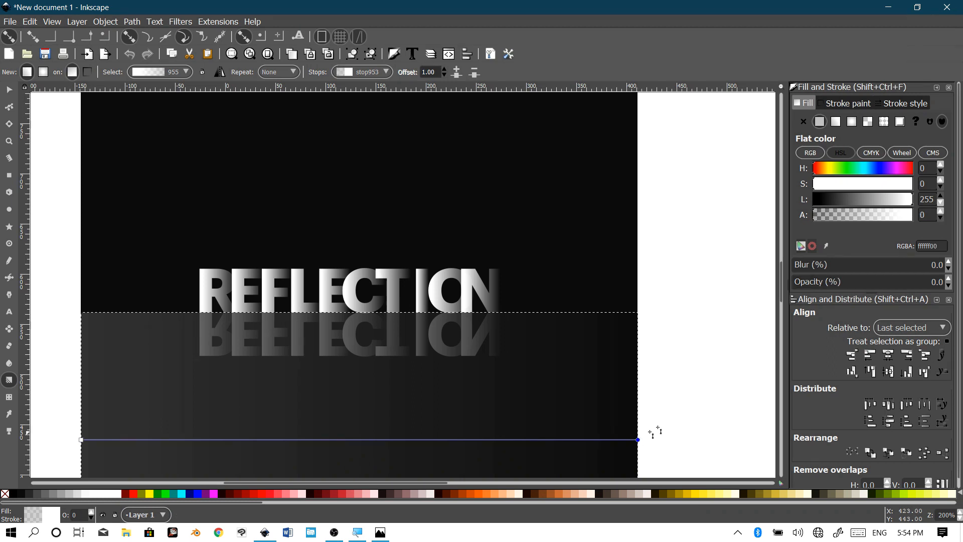
pyautogui.moveTo(823, 286); pyautogui.dragTo(948, 284)
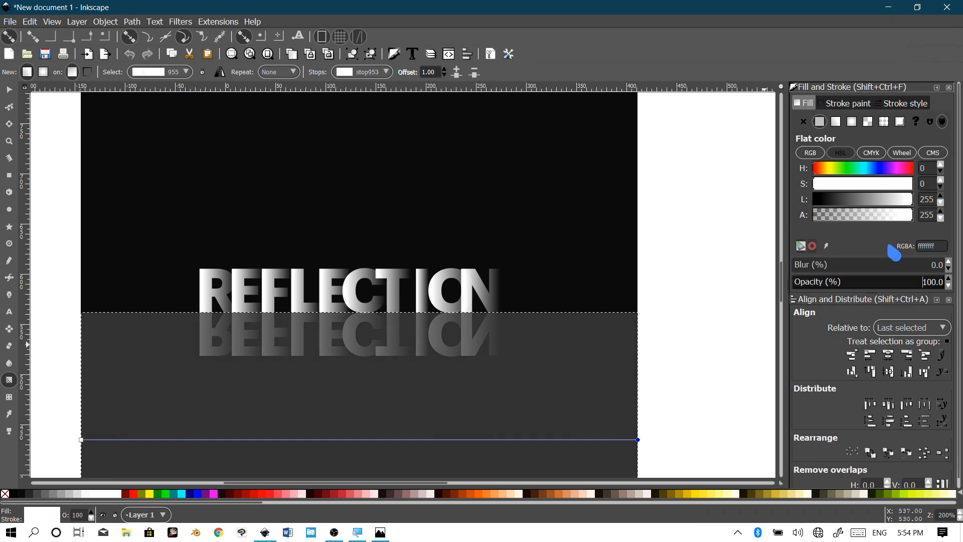
pyautogui.moveTo(839, 204); pyautogui.dragTo(729, 212)
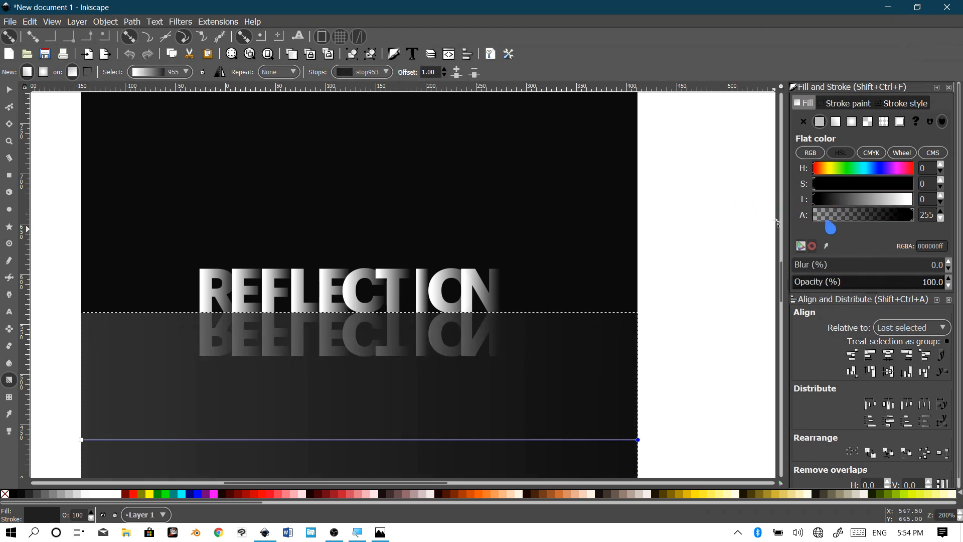
pyautogui.click(9, 89)
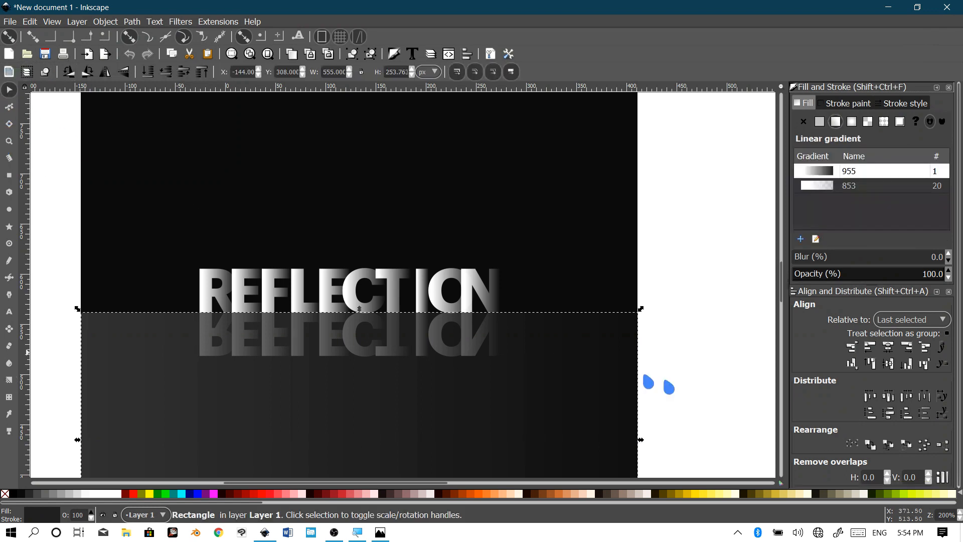
pyautogui.click(711, 400)
pyautogui.scroll(-2, 504, 428)
pyautogui.scroll(3, 501, 405)
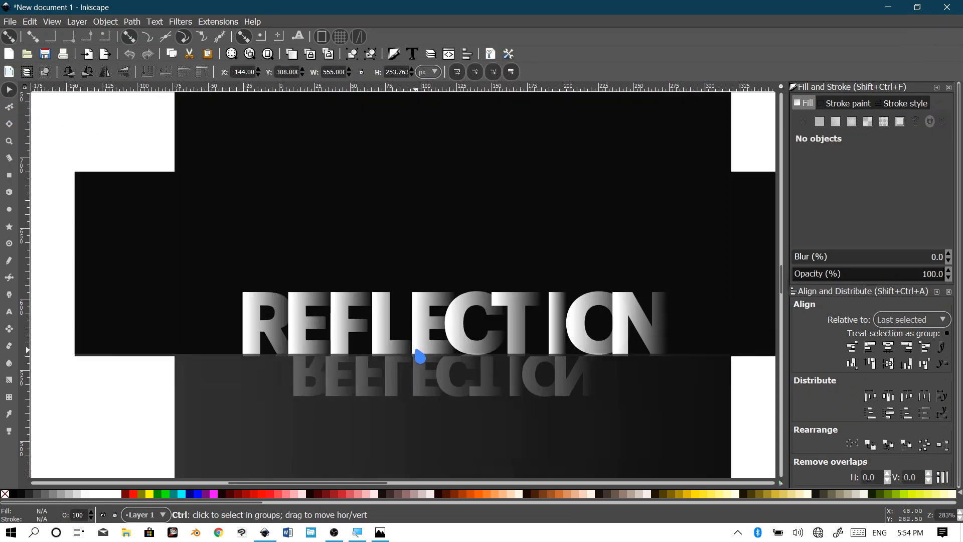
pyautogui.scroll(-2, 458, 323)
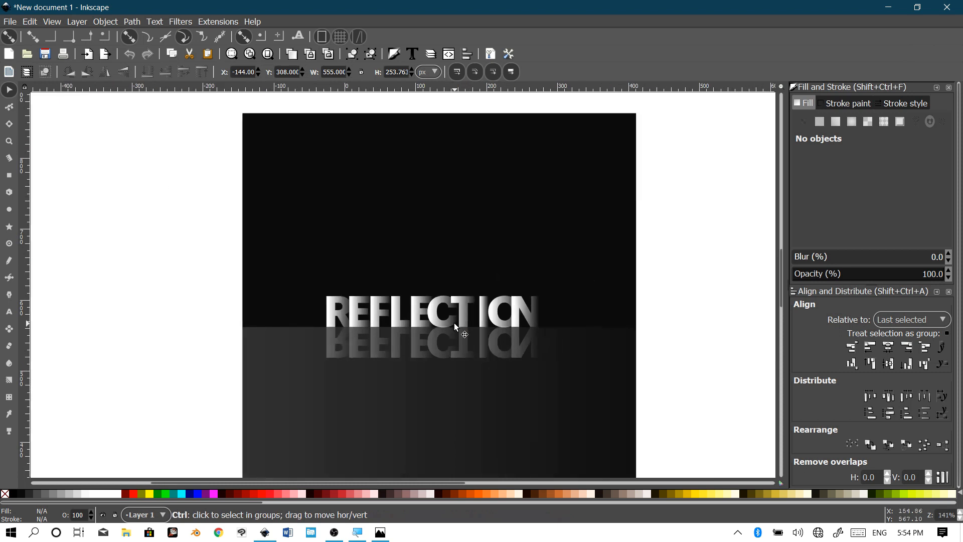
pyautogui.scroll(1, 479, 341)
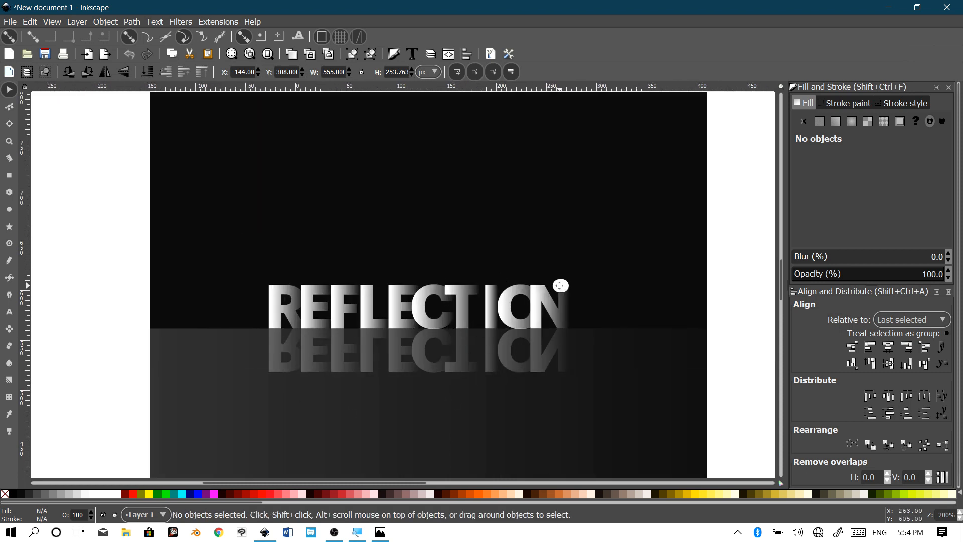
pyautogui.hscroll(1, 562, 281)
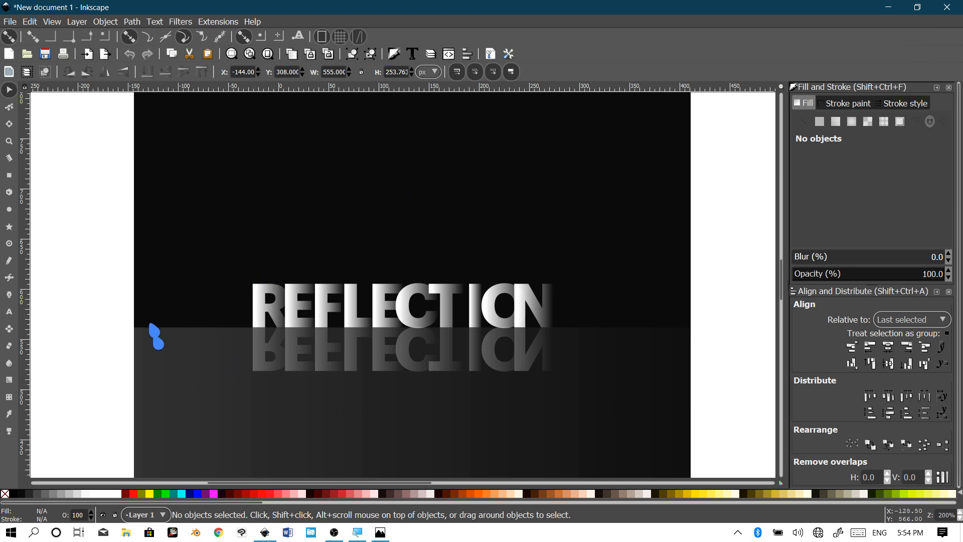
pyautogui.hscroll(1, 502, 337)
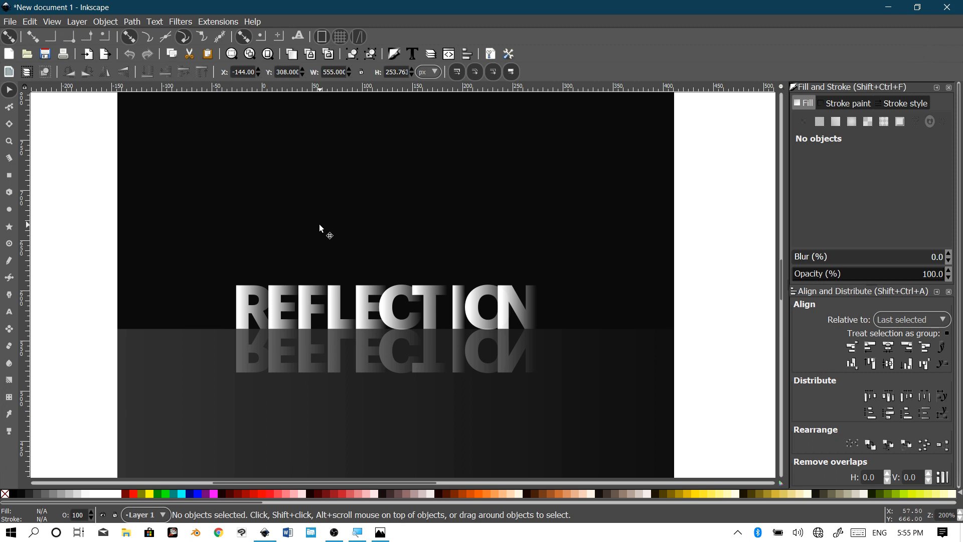
pyautogui.moveTo(319, 223); pyautogui.dragTo(318, 185)
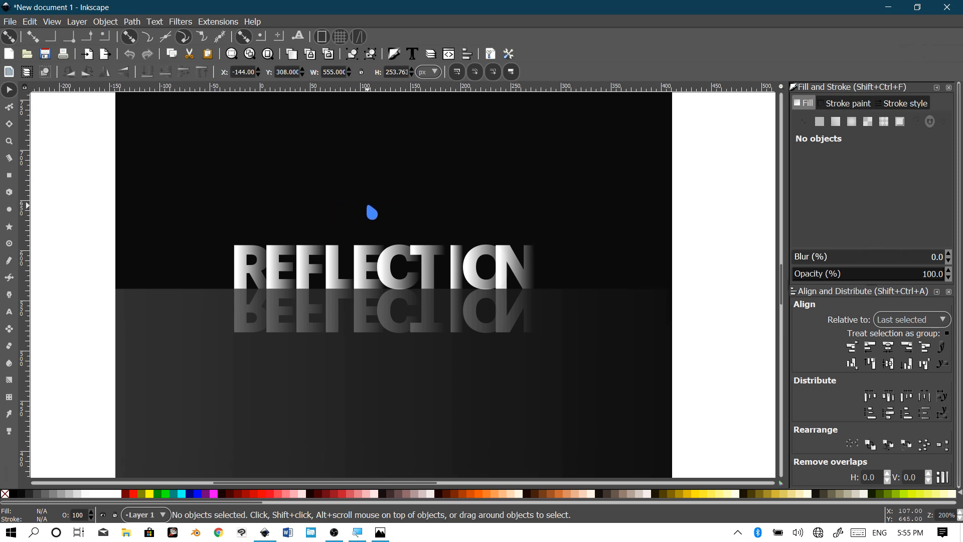